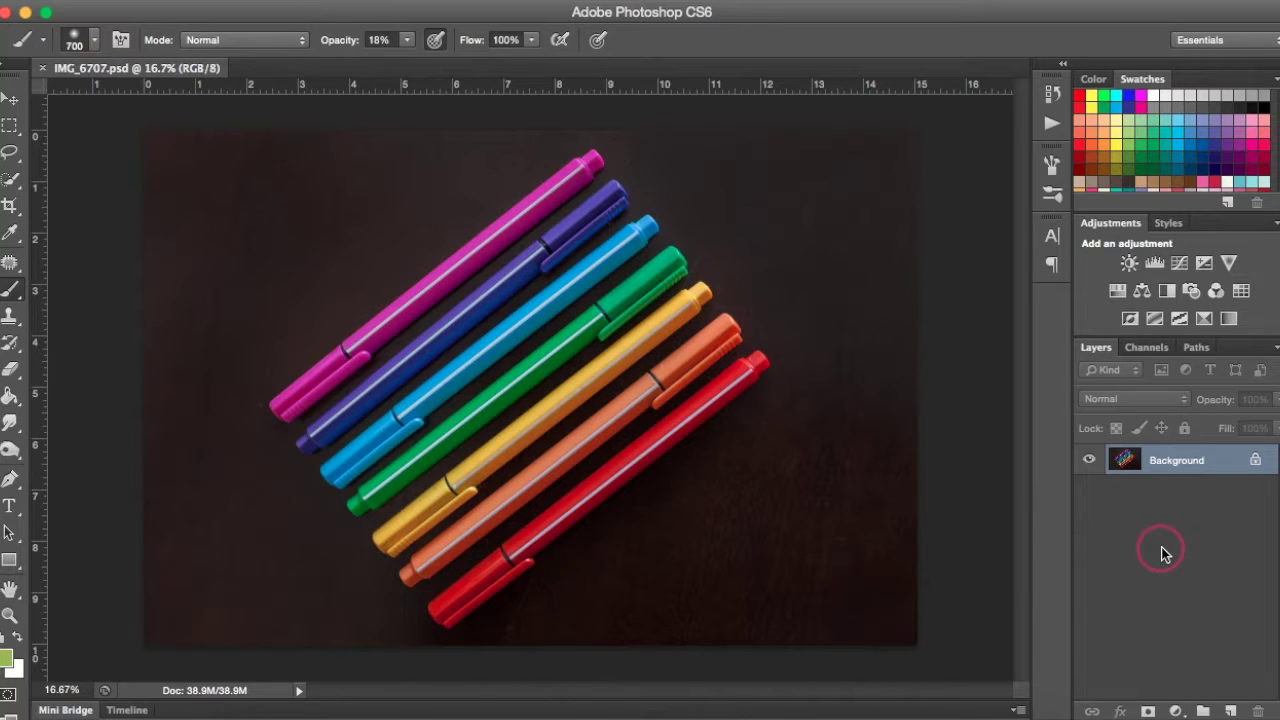
Create a new blank white document at 2400×1600 px and 300 ppi
left_click(134, 3)
left_click(160, 12)
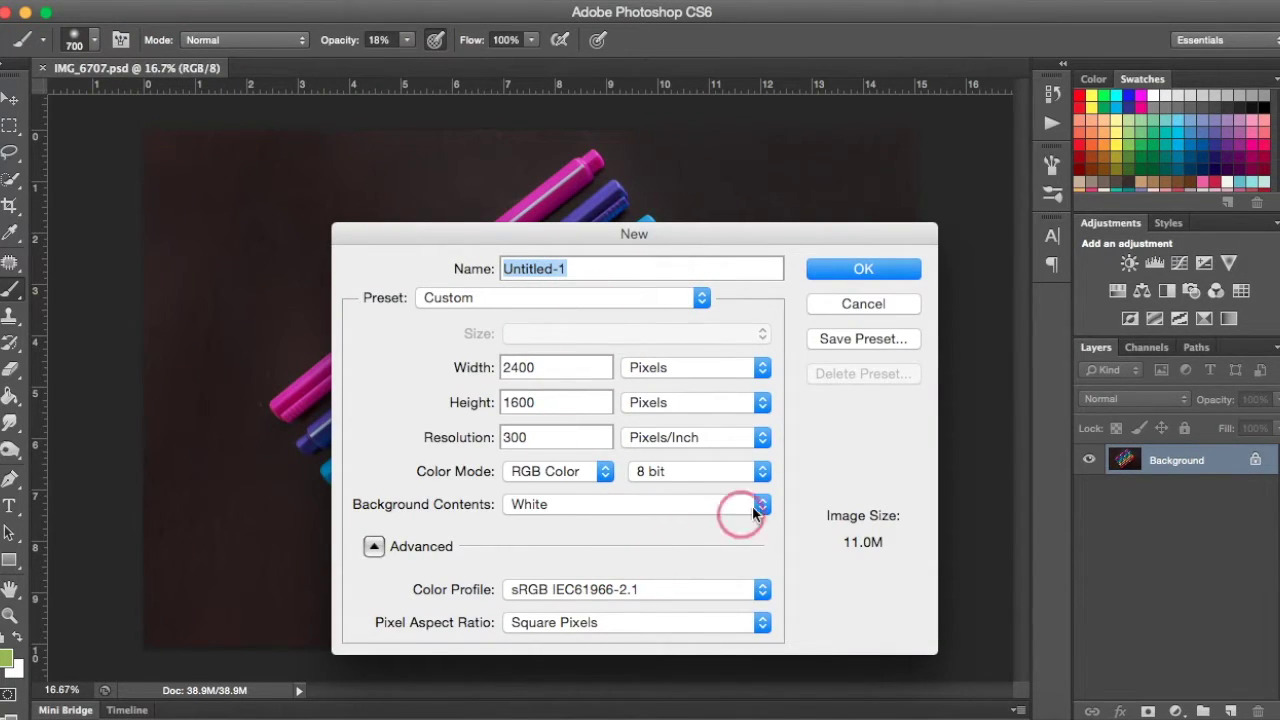
left_click(884, 268)
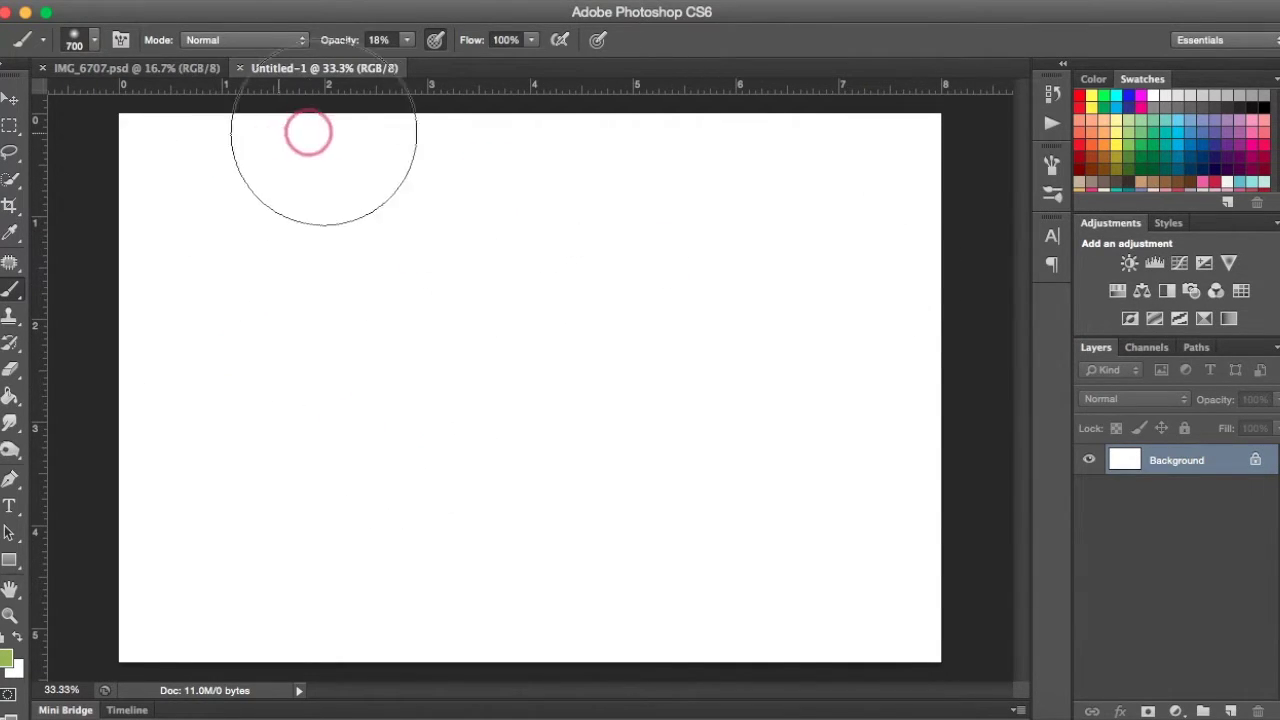
Open File Info for Untitled-1 and view its list of metadata categories
left_click(155, 11)
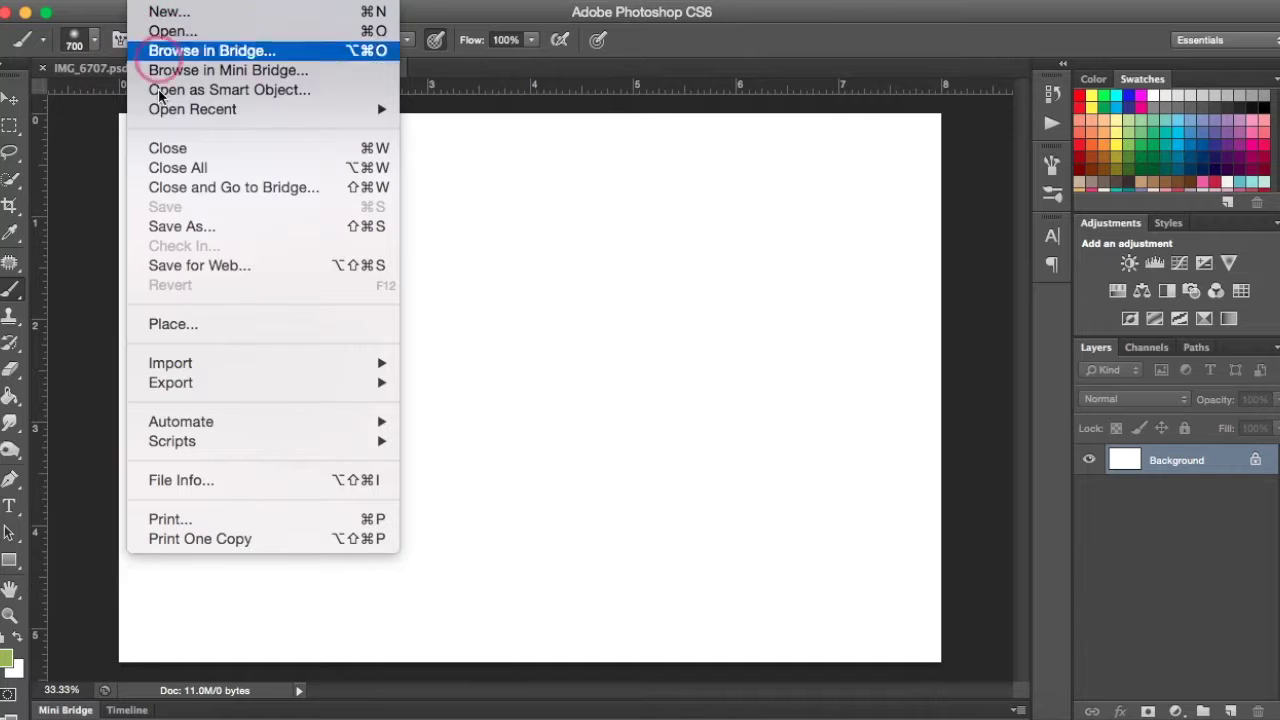
left_click(180, 484)
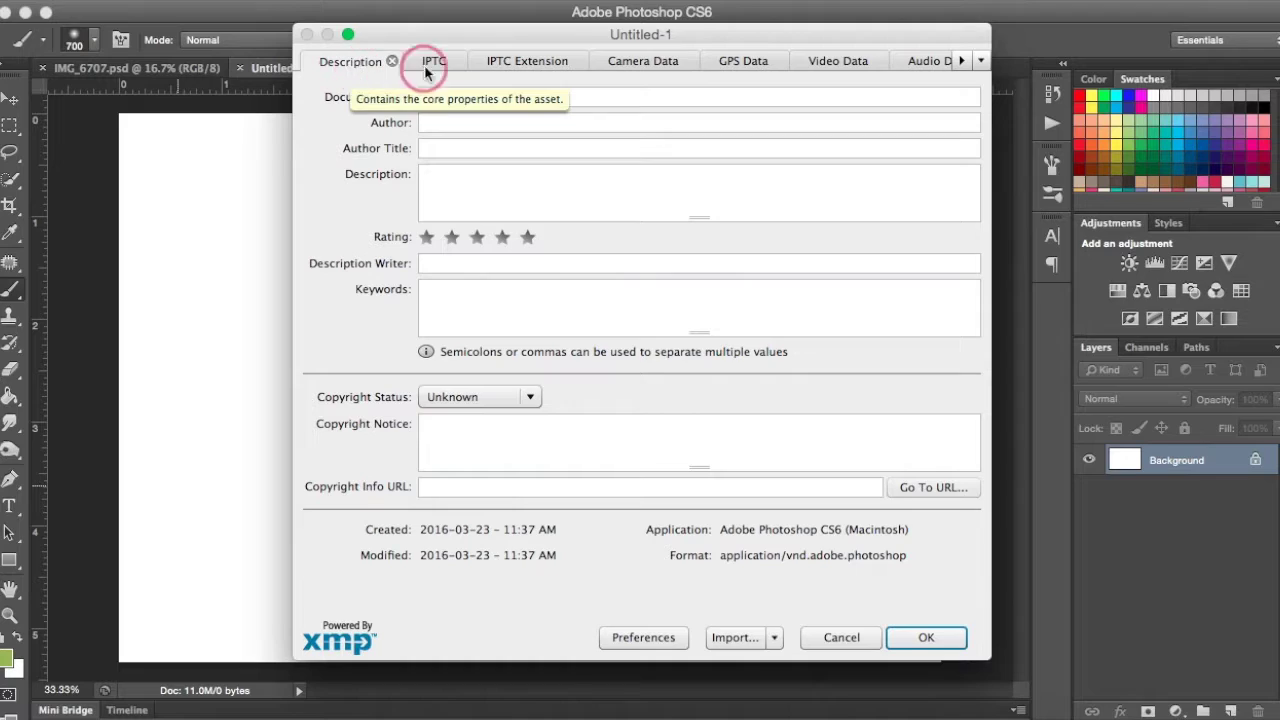
left_click(981, 62)
left_click(981, 62)
left_click(981, 62)
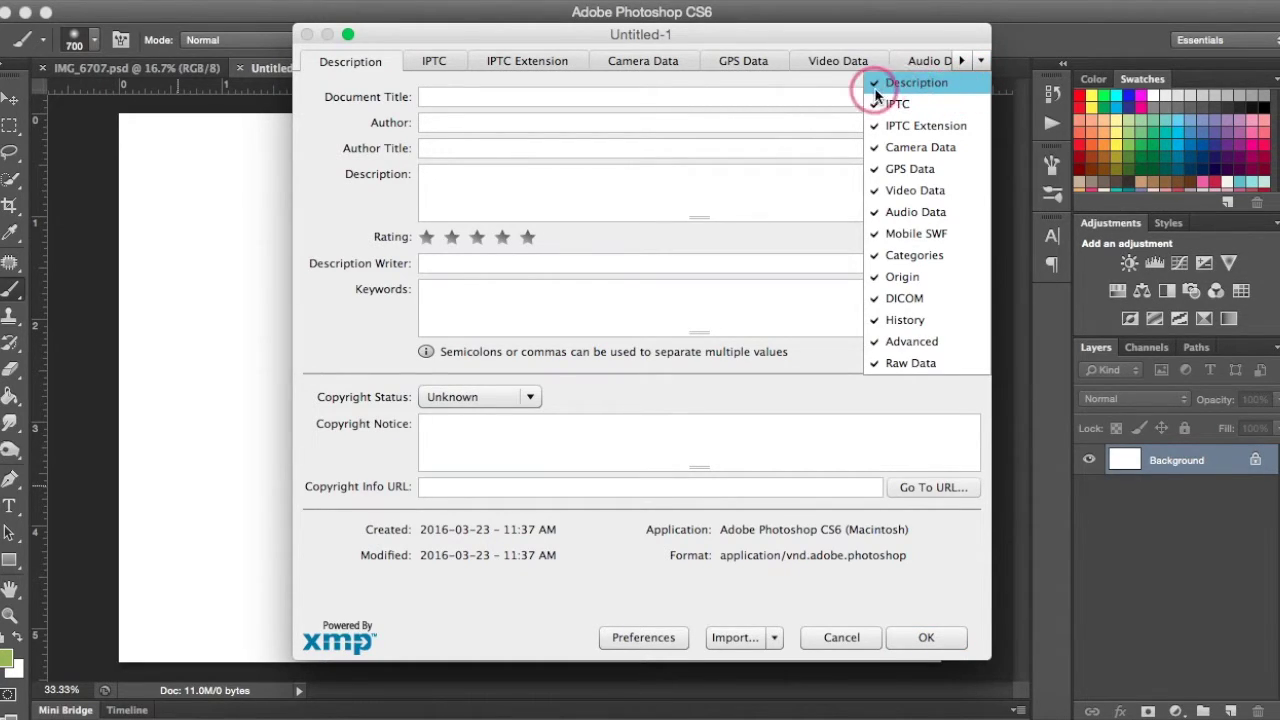
left_click(981, 62)
left_click(981, 62)
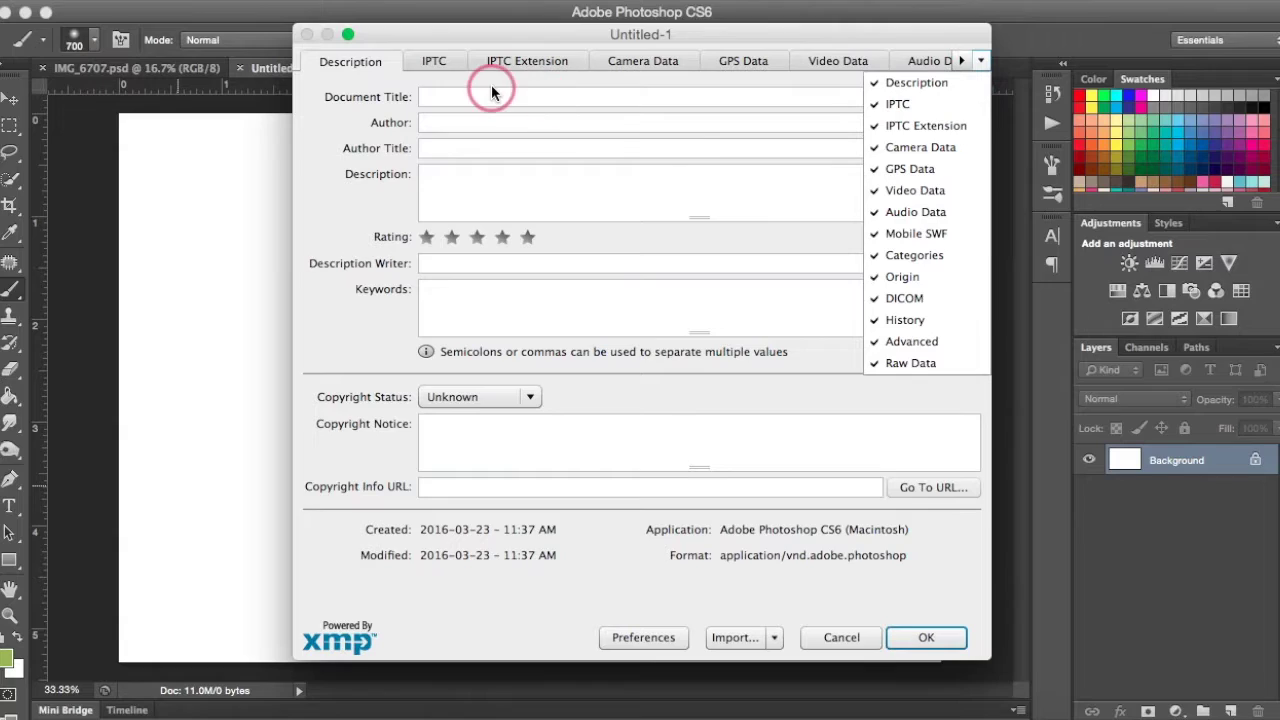
Enter the photographer's name as Author in the Description tab
left_click(380, 90)
left_click(441, 121)
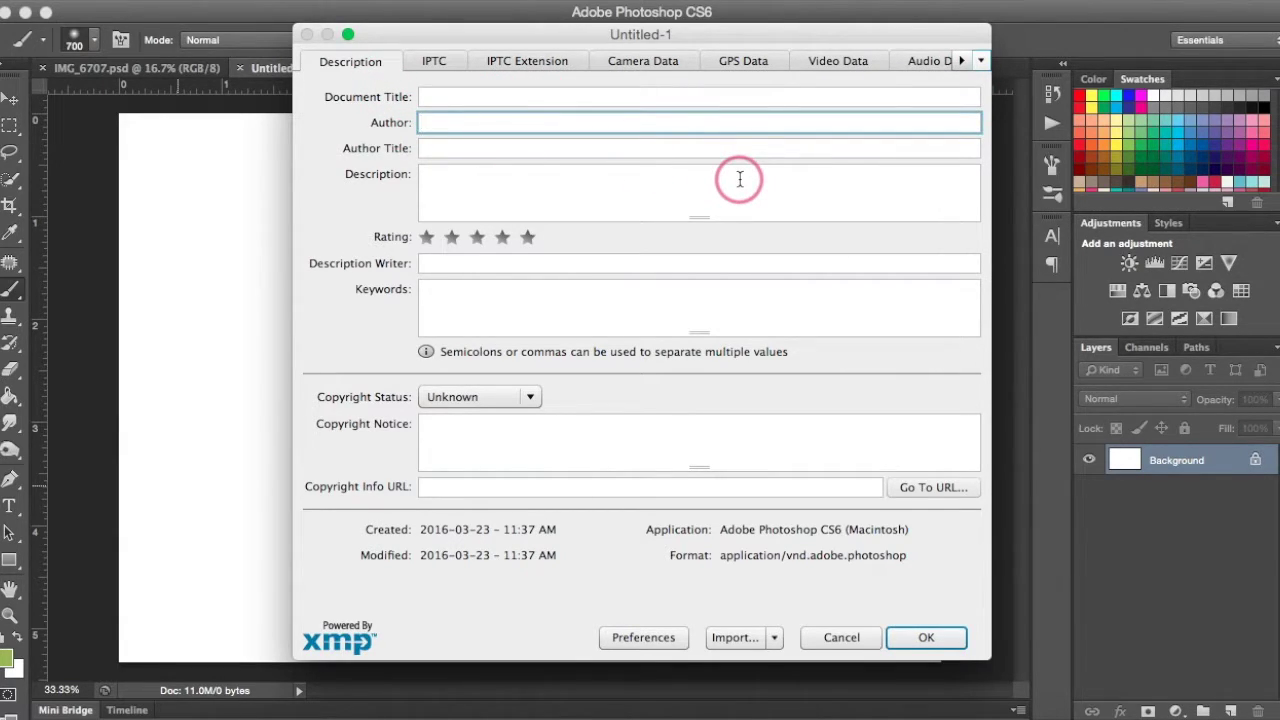
type("R")
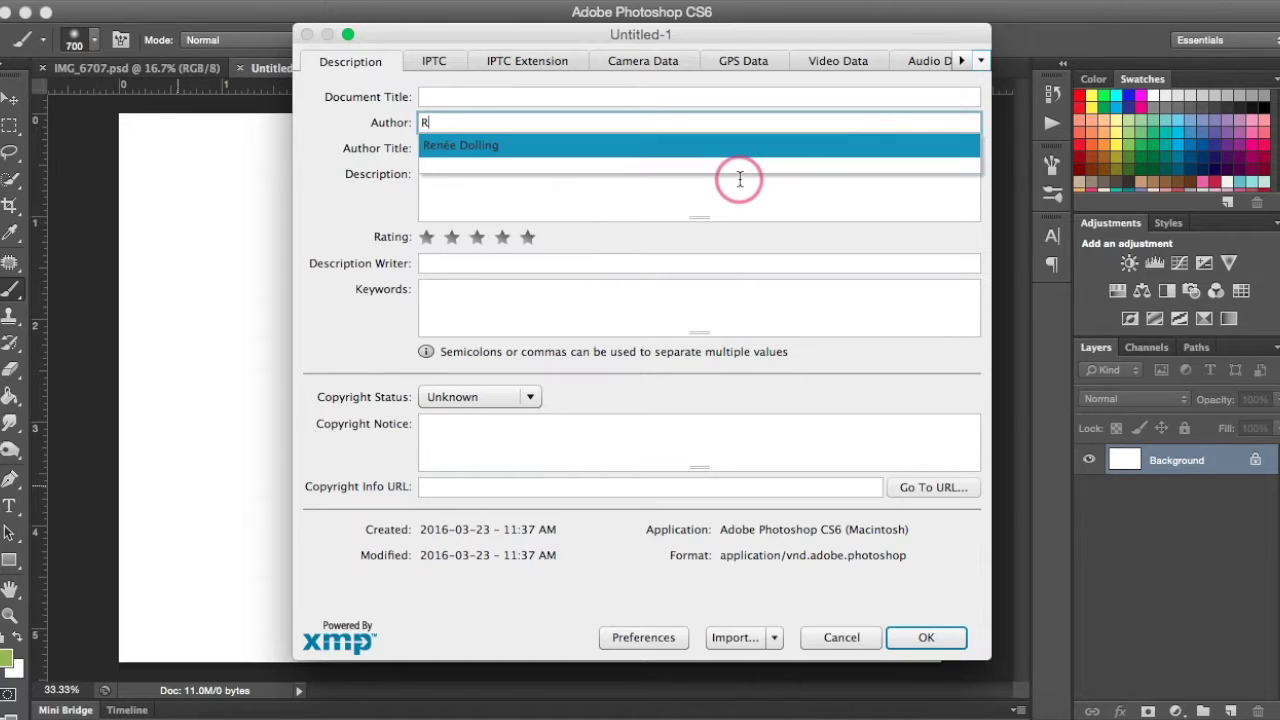
type("eneée Do")
key("Return")
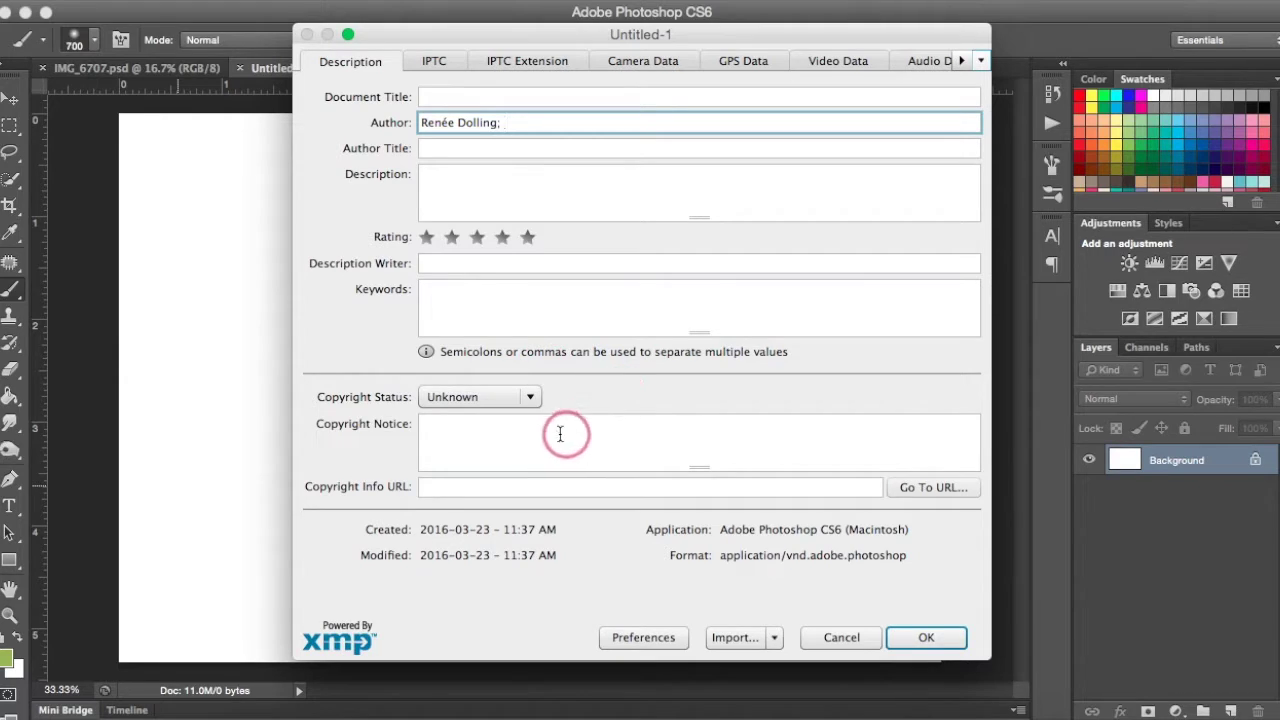
Set Copyright Status to Copyrighted with a 'Floating Lights Photography' notice plus the photographer's name
left_click(481, 397)
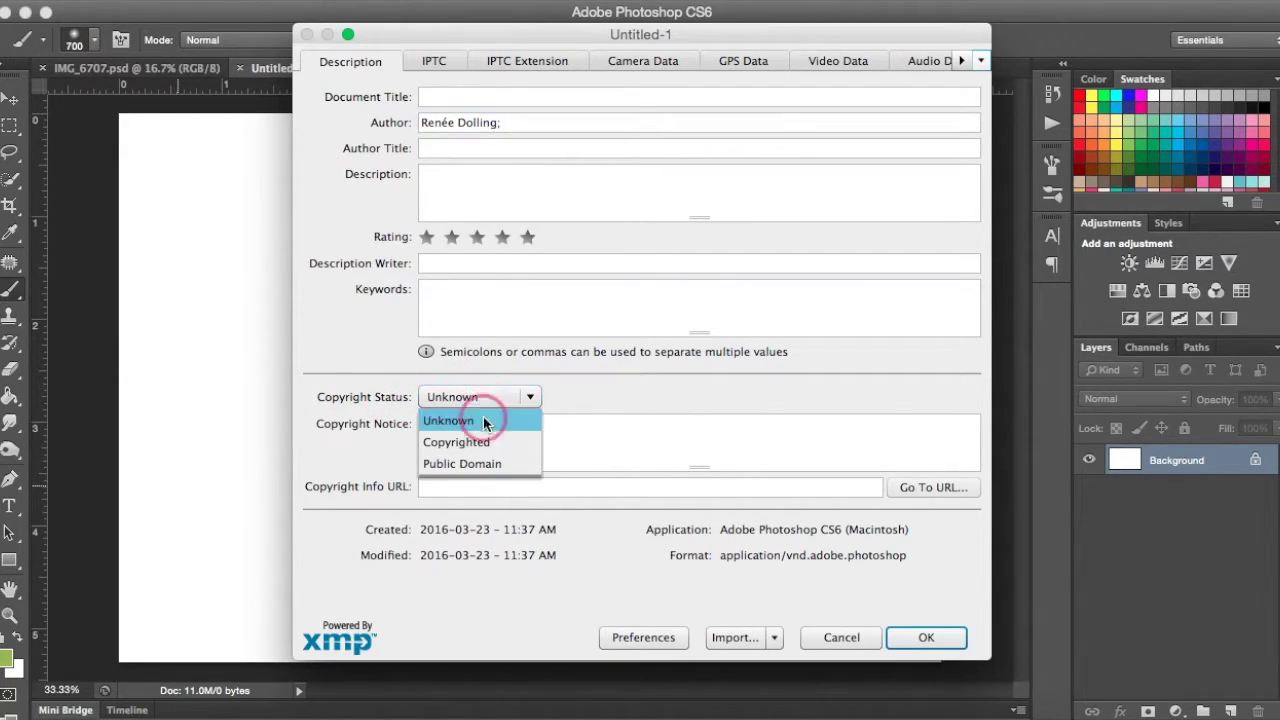
left_click(512, 445)
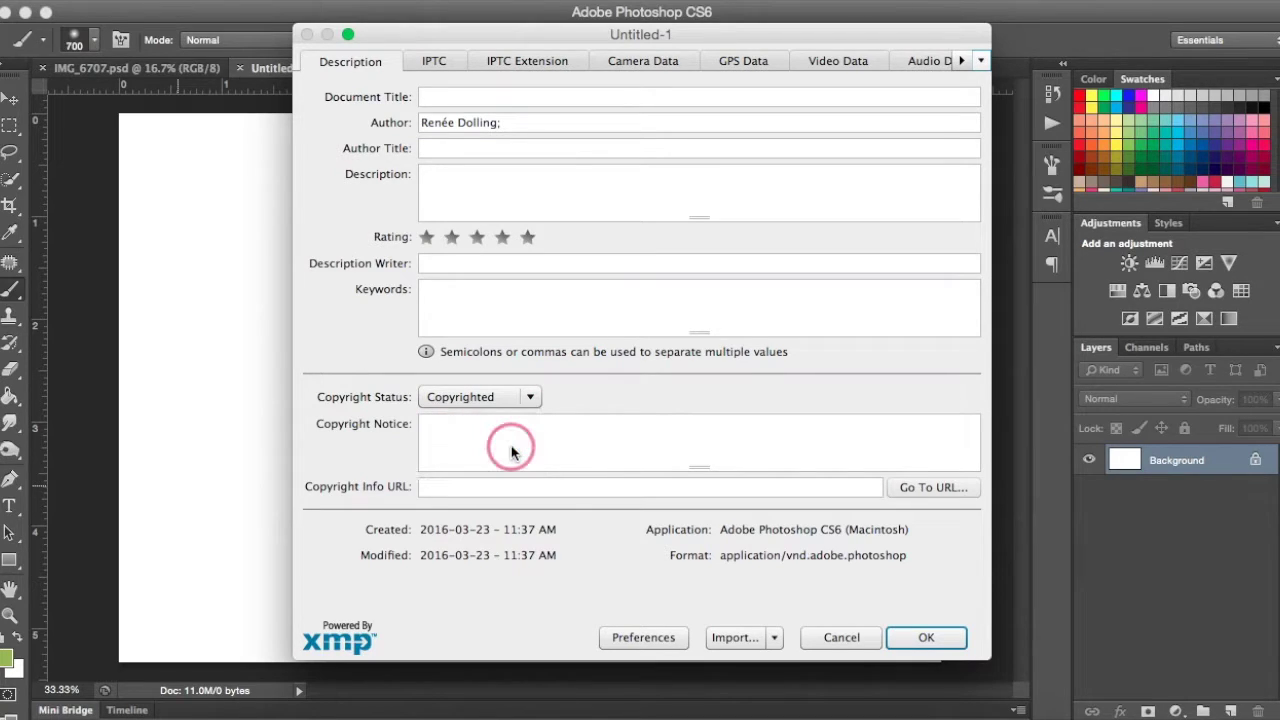
left_click(525, 437)
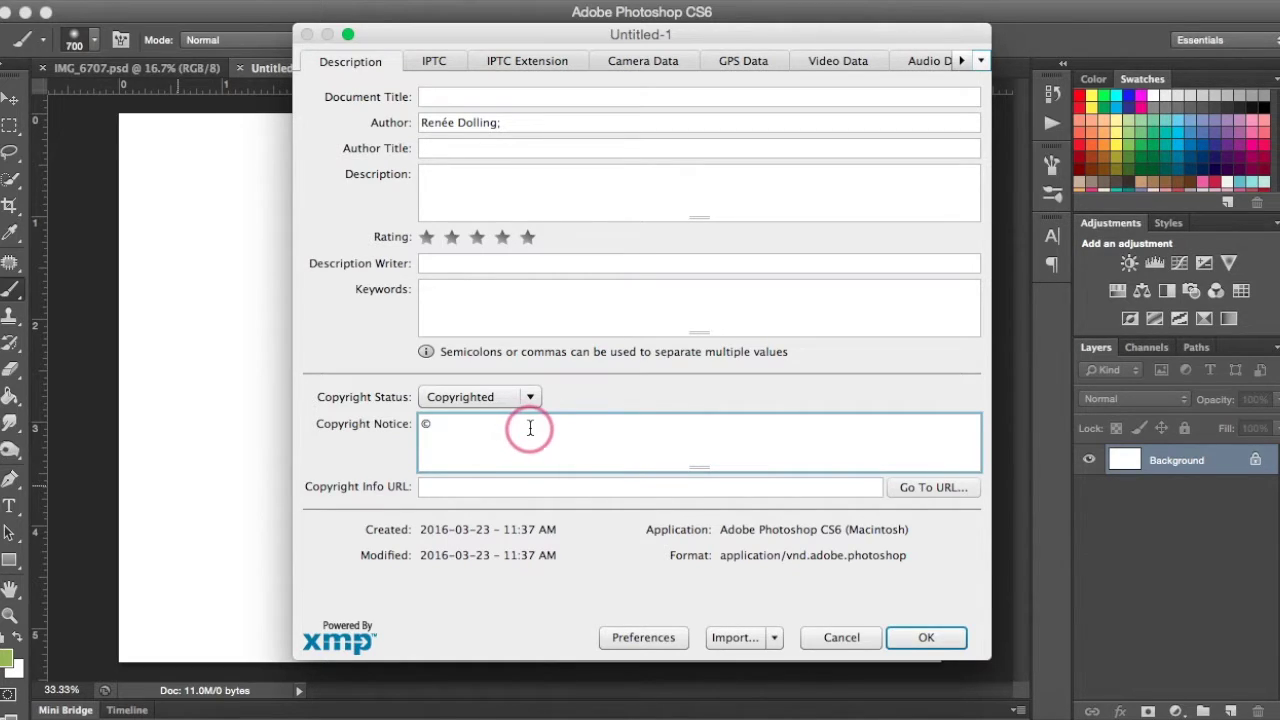
type("Floating Lights Photography – Renée Dolling")
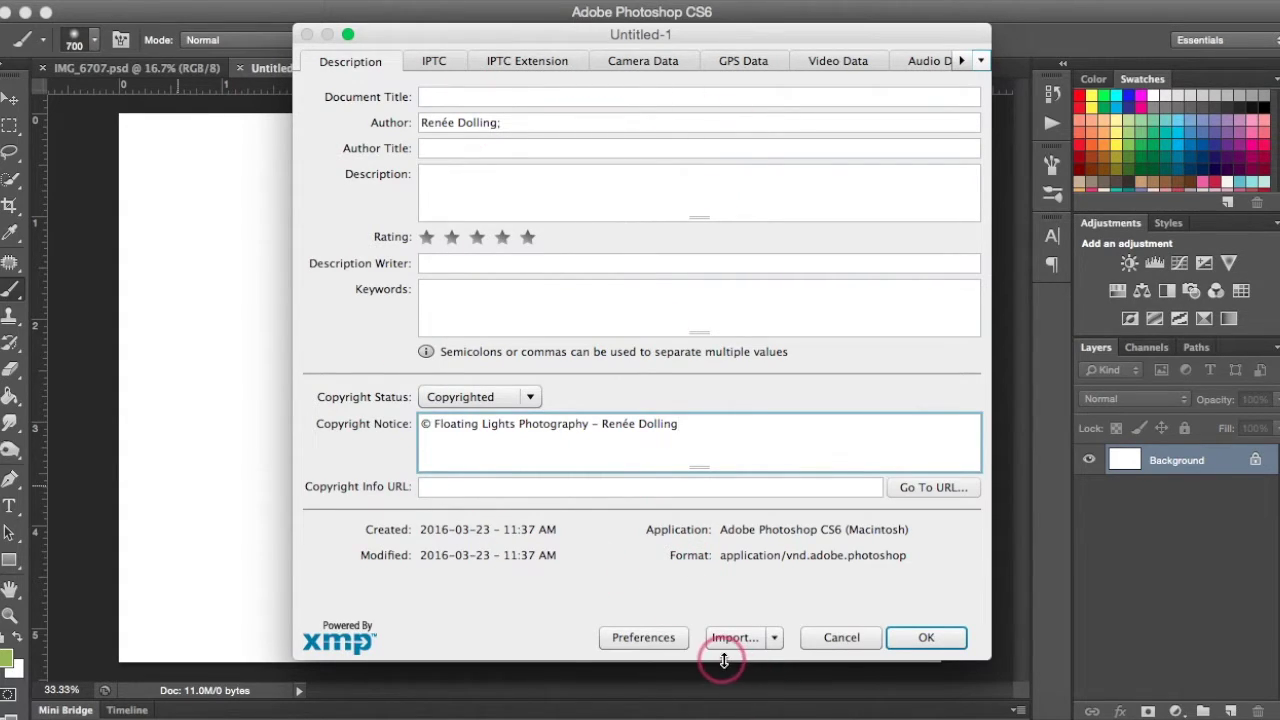
Export the metadata as a template named '2016 Copyright' and close File Info
left_click(776, 645)
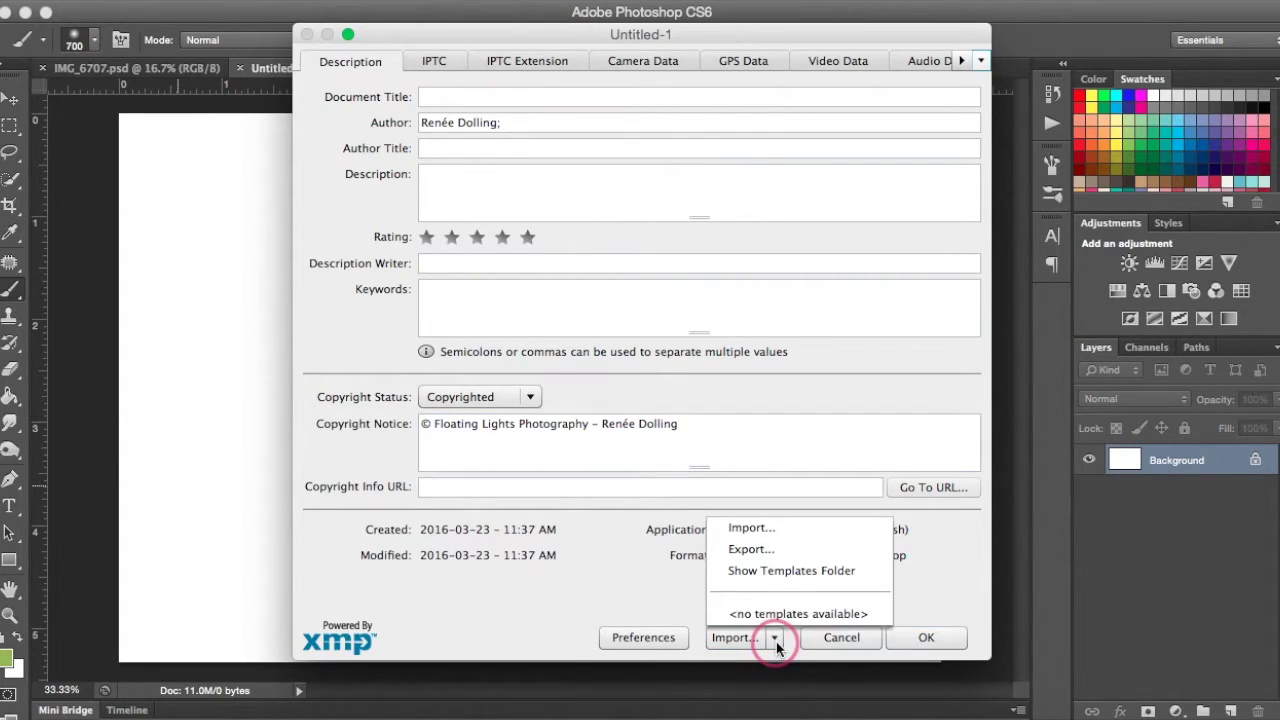
left_click(751, 552)
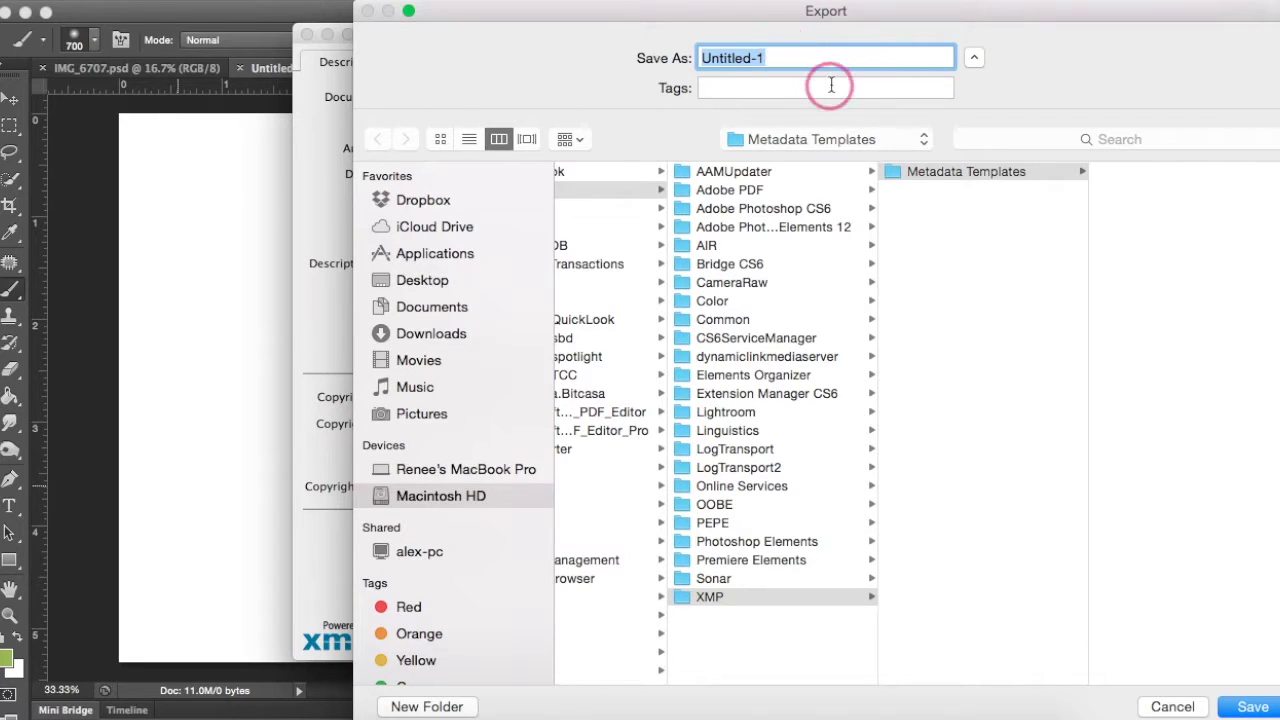
type("2016")
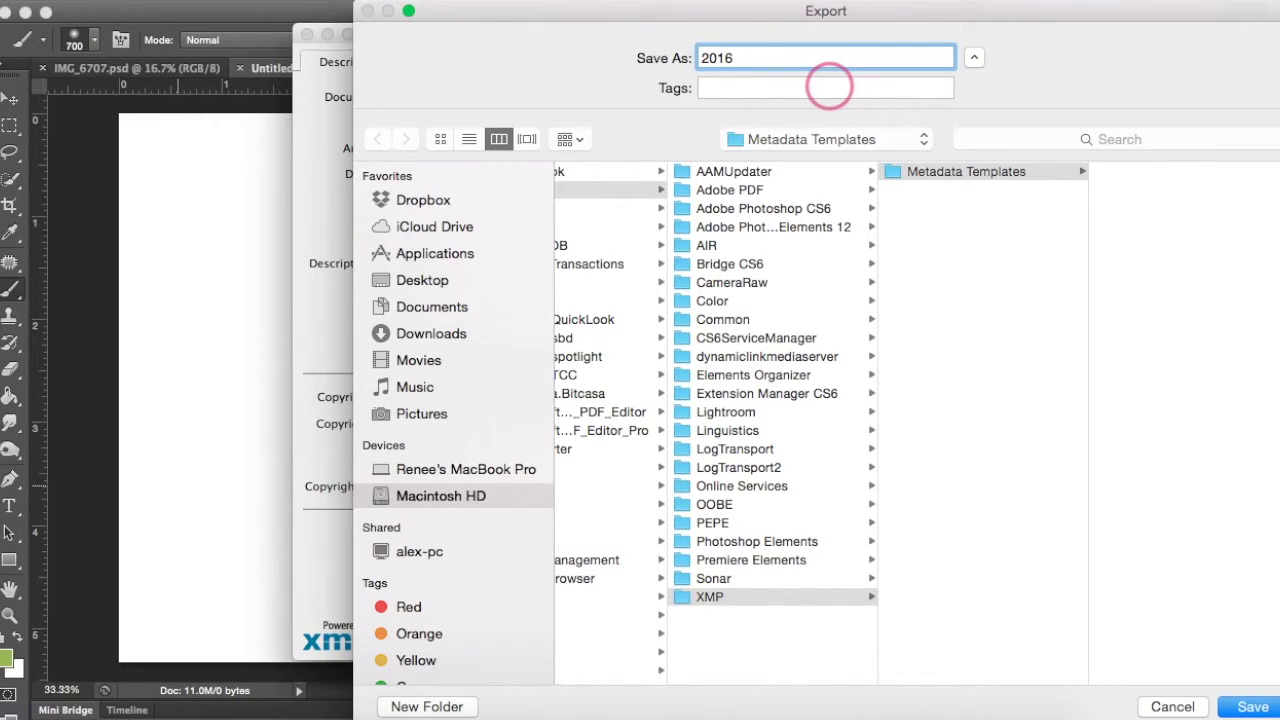
type(" Copyright")
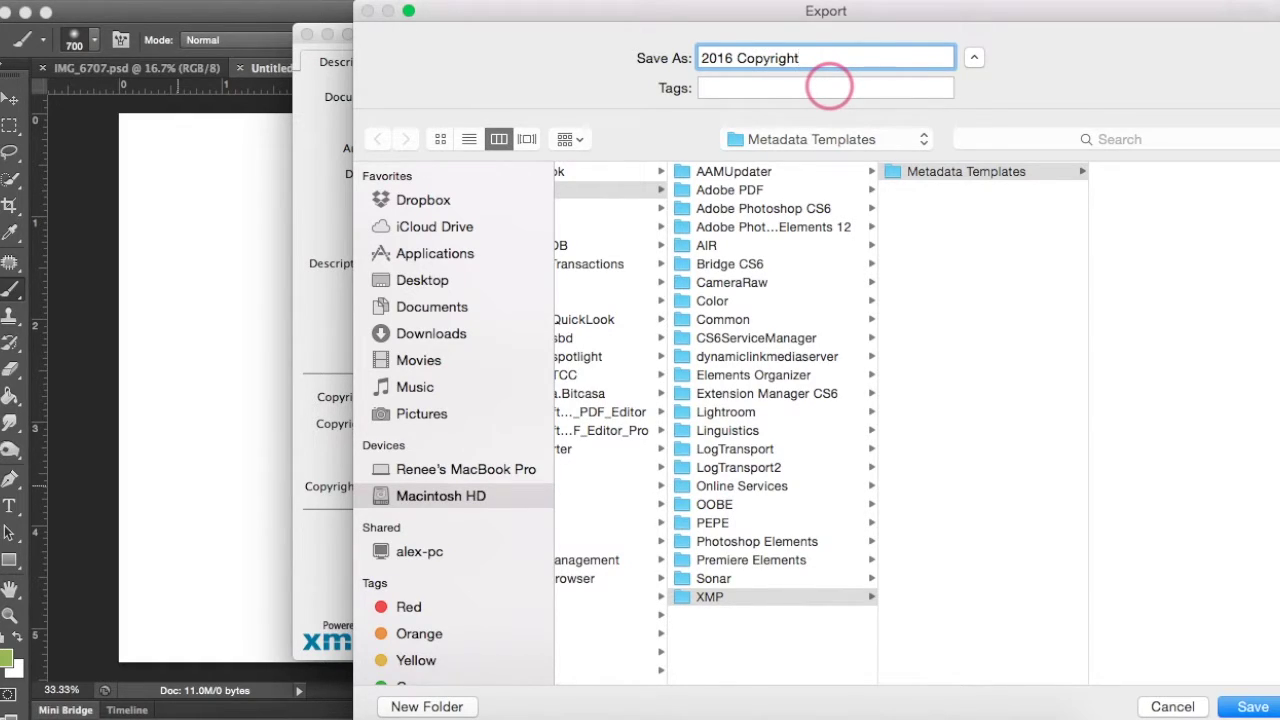
left_click(1262, 705)
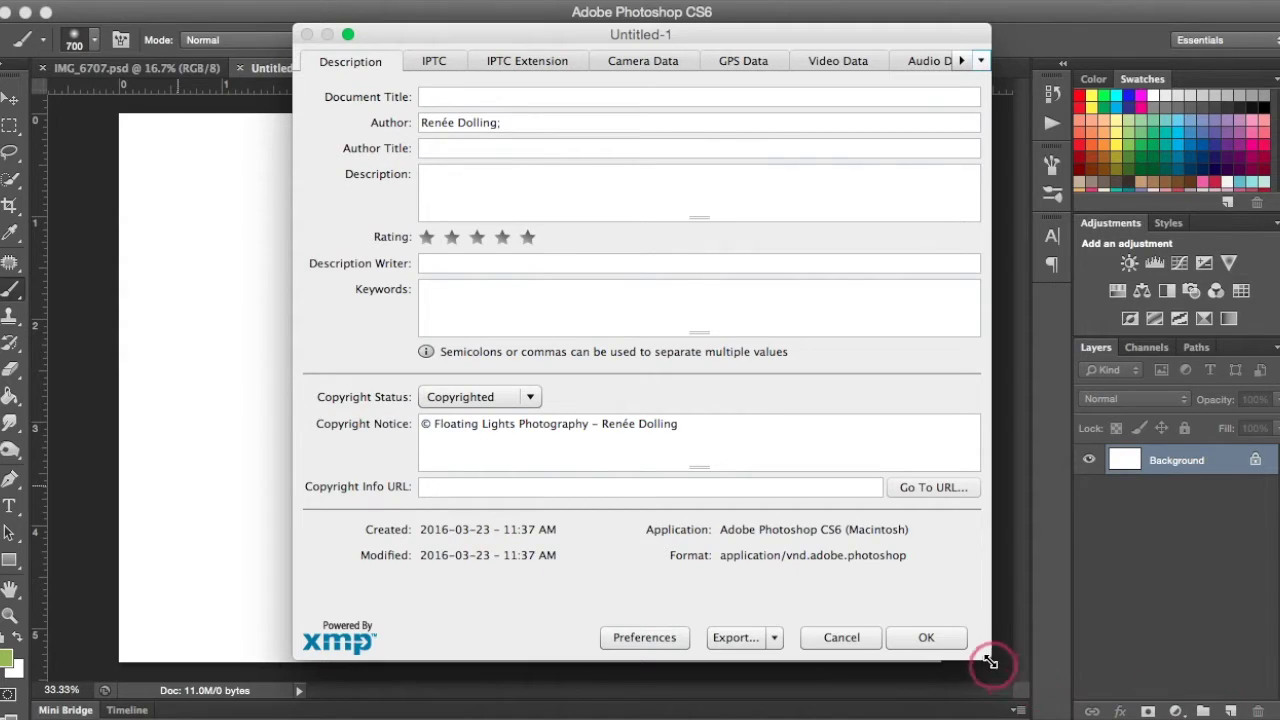
left_click(950, 643)
Apply the file info, then close Untitled-1 without saving it
left_click(944, 643)
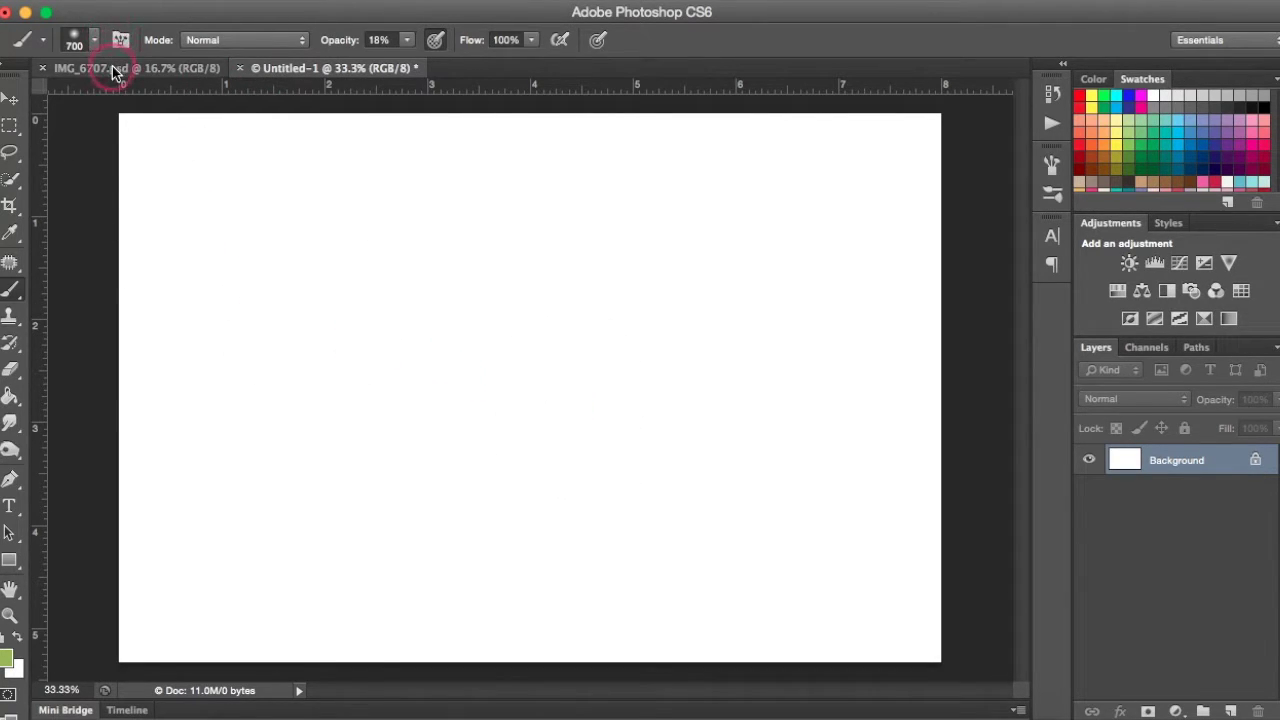
left_click(240, 73)
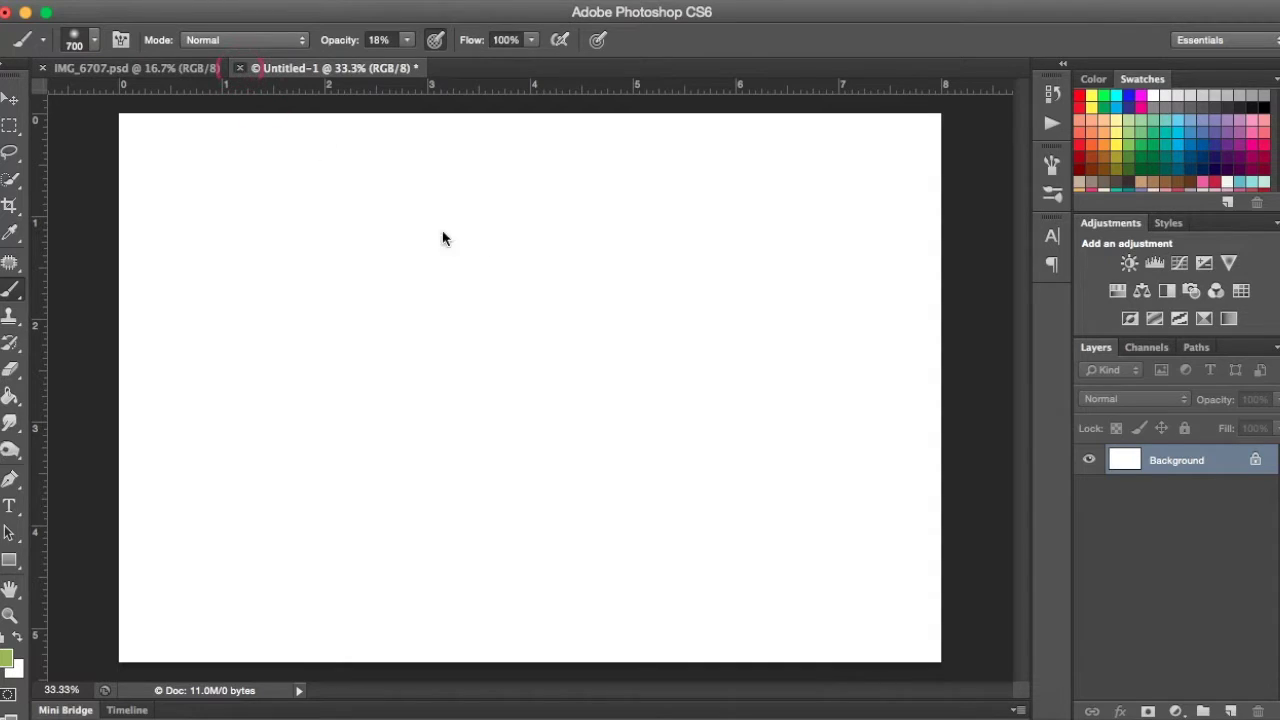
left_click(561, 270)
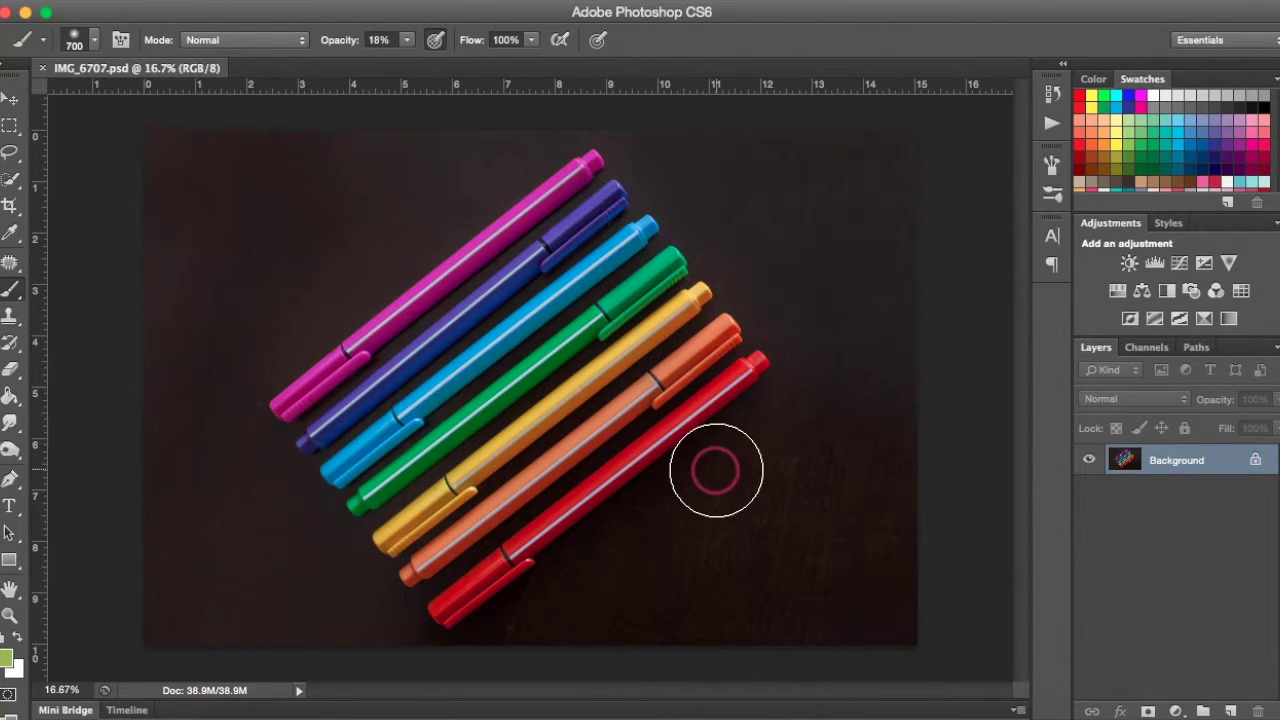
left_click(1049, 125)
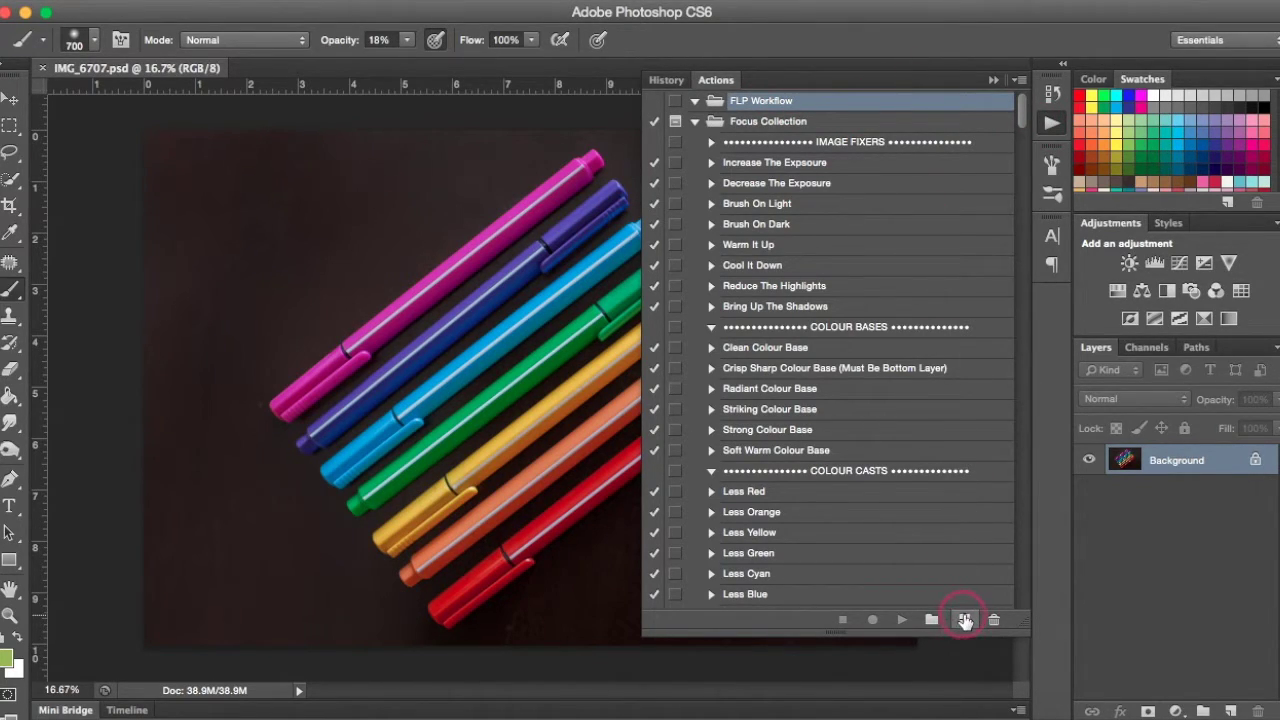
Create a '2016 Copyright' action in the FLP Workflow set and start recording
left_click(965, 620)
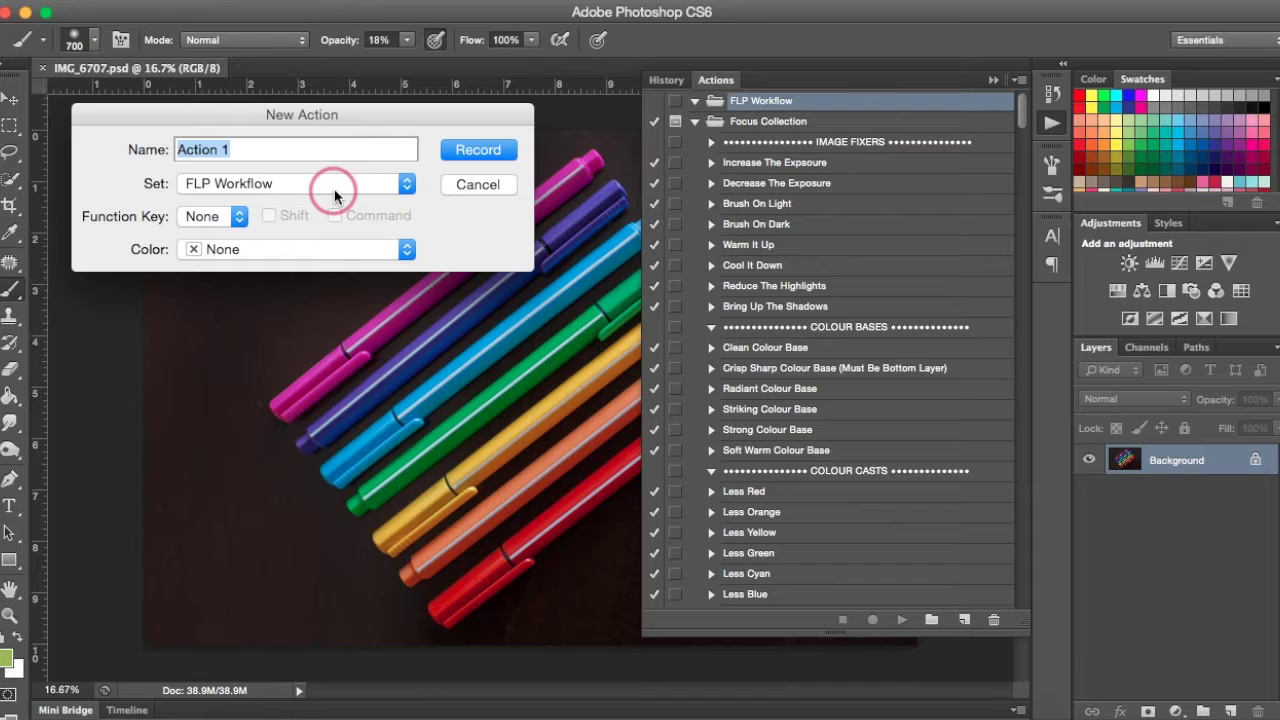
left_click(1018, 80)
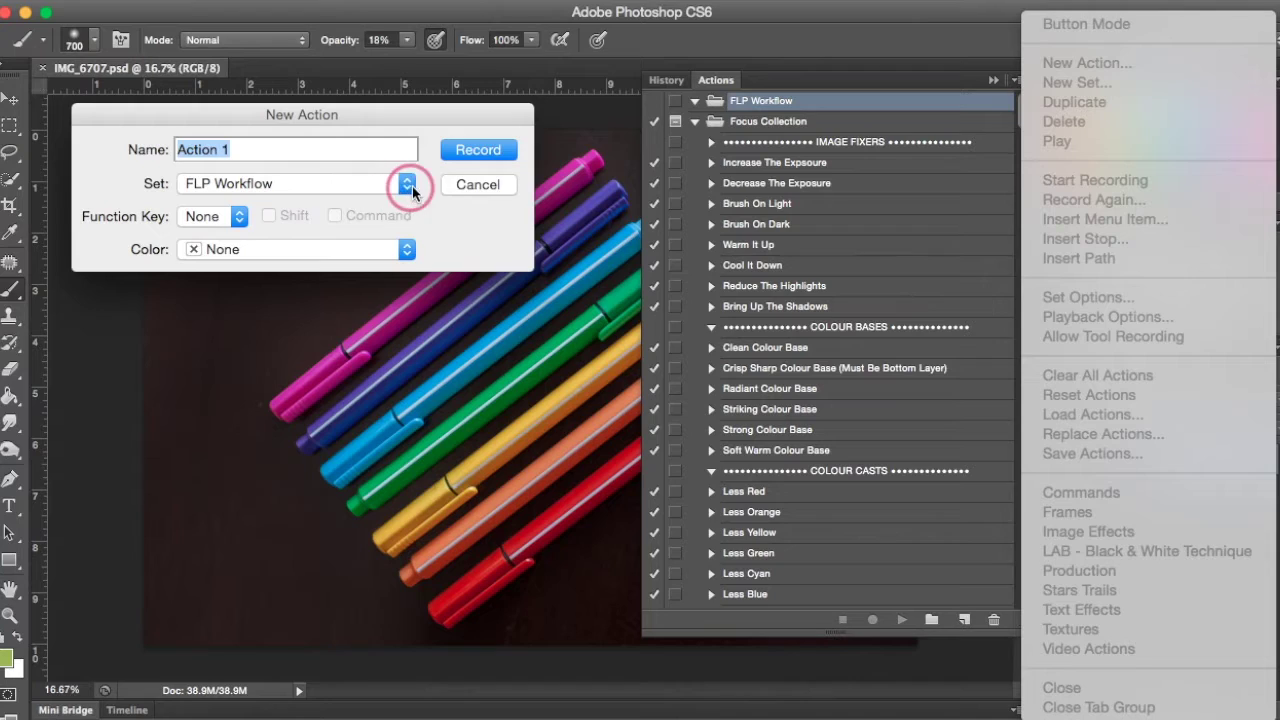
type("C")
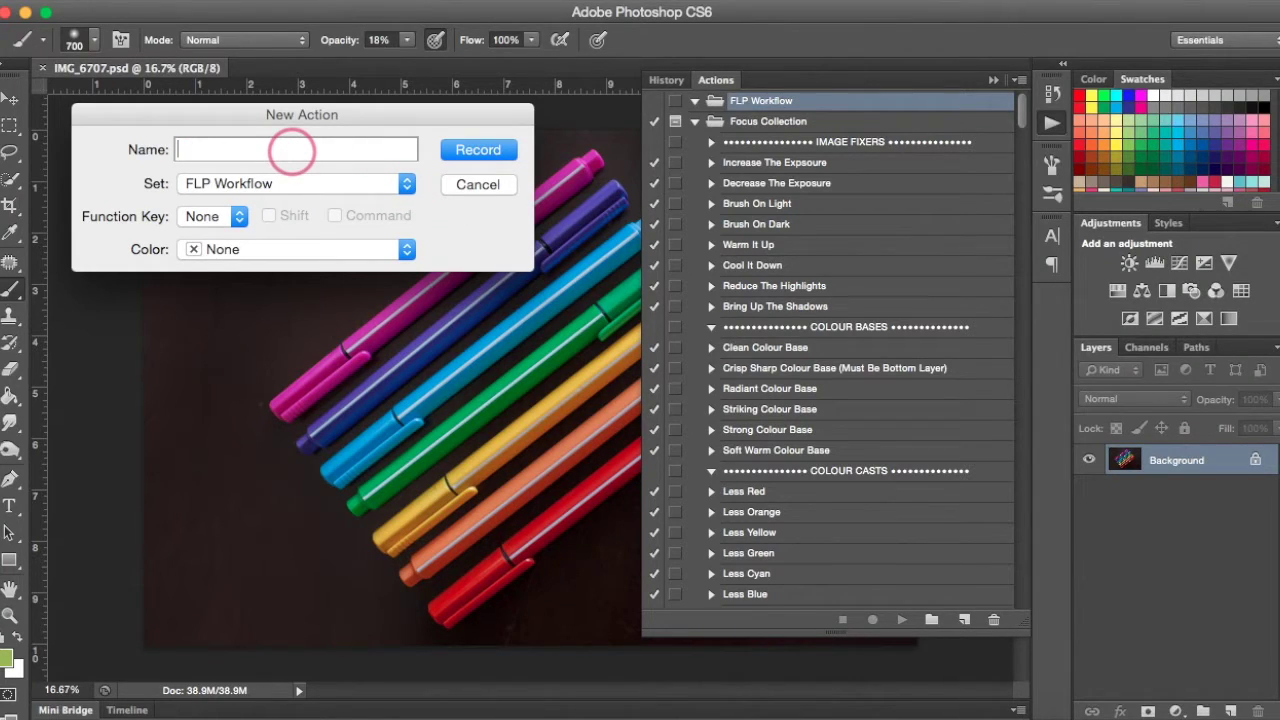
type("2016 Copyright")
left_click(474, 150)
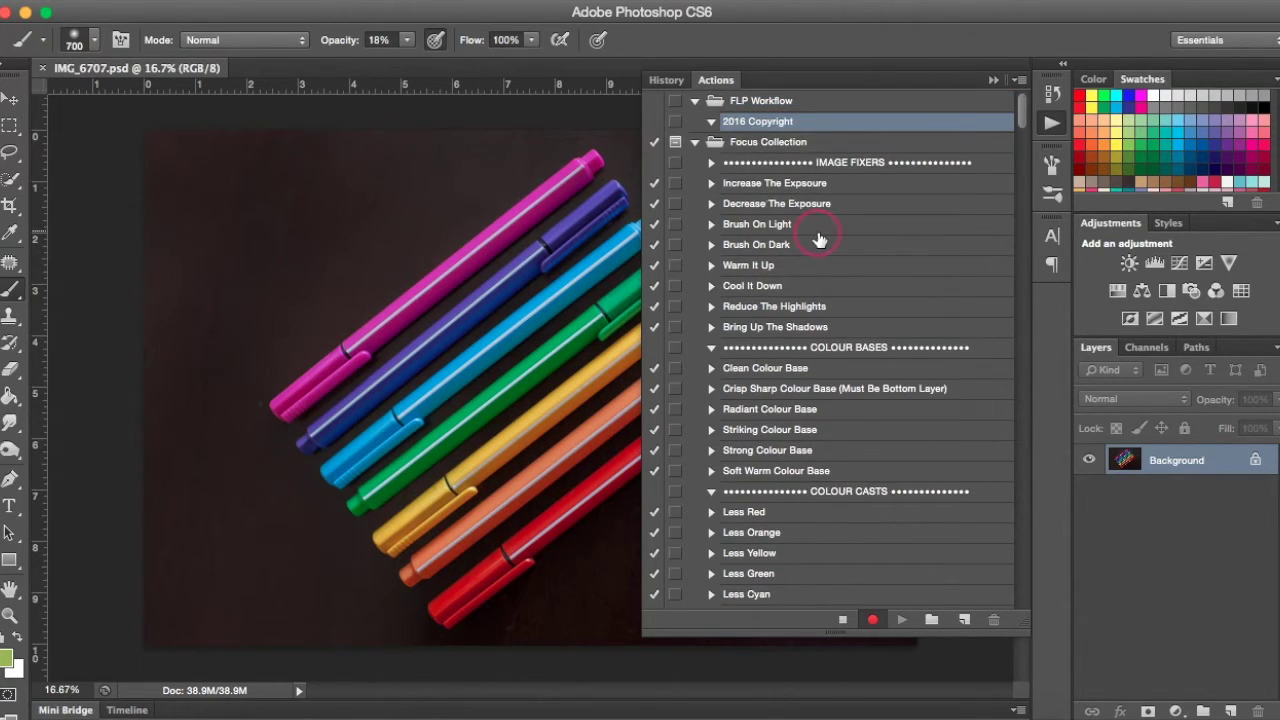
left_click(992, 80)
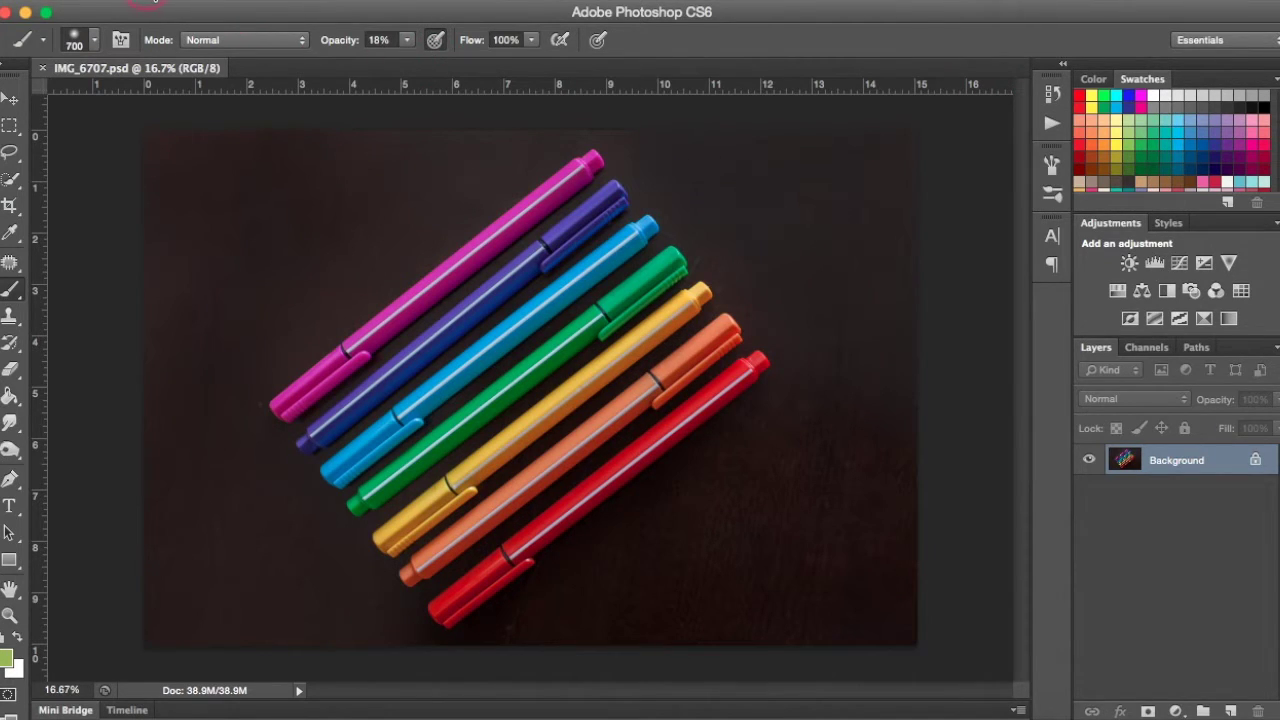
Apply the 2016 Copyright metadata template to the pens photo, appending its properties
left_click(148, 2)
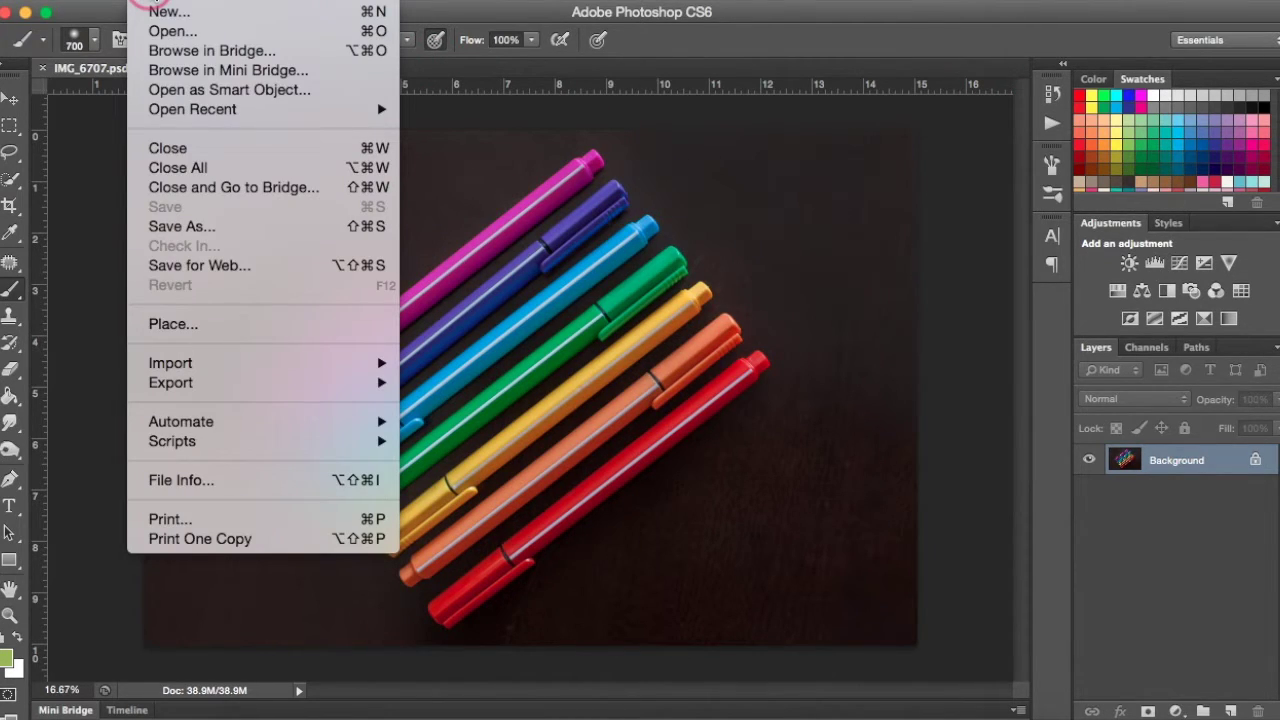
left_click(182, 488)
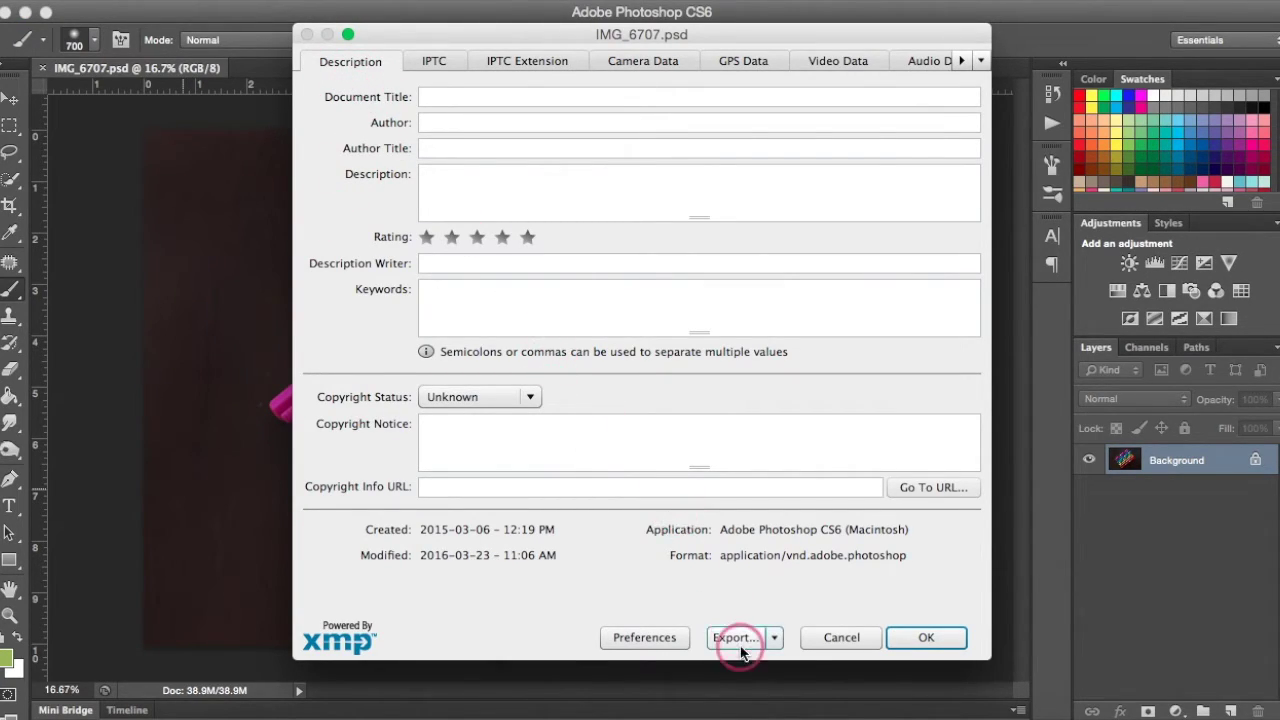
left_click(776, 642)
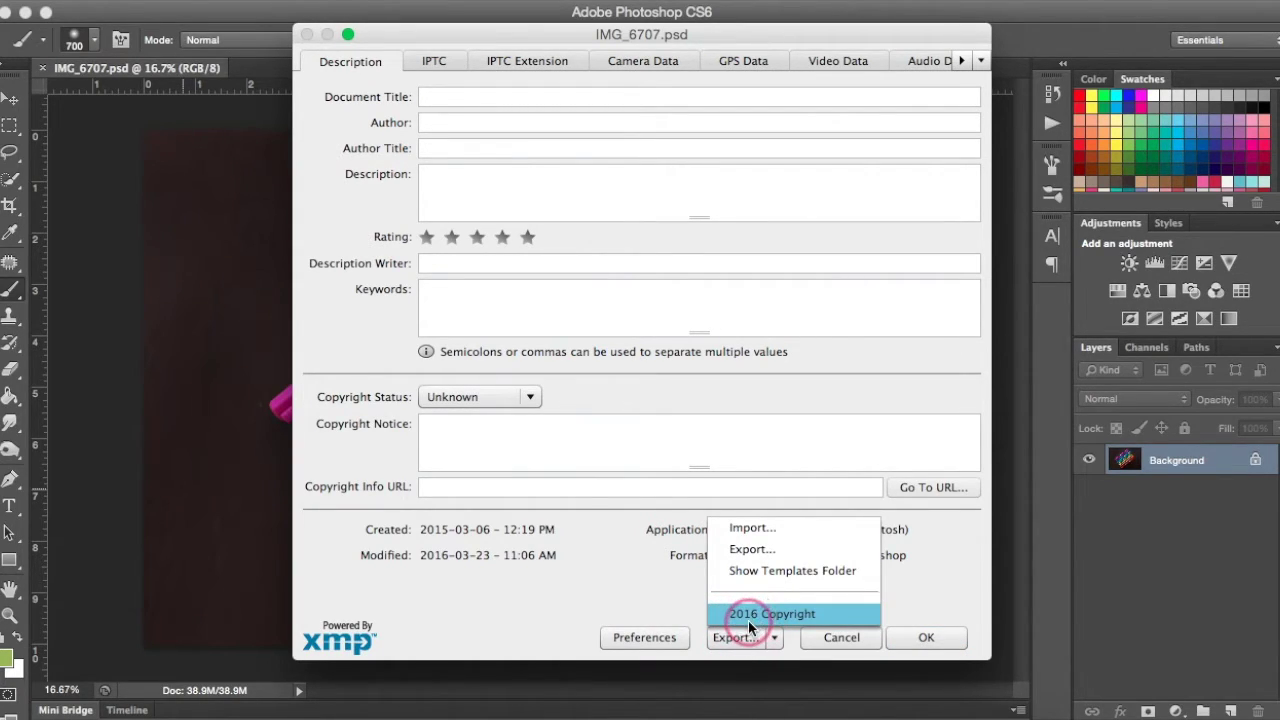
left_click(816, 621)
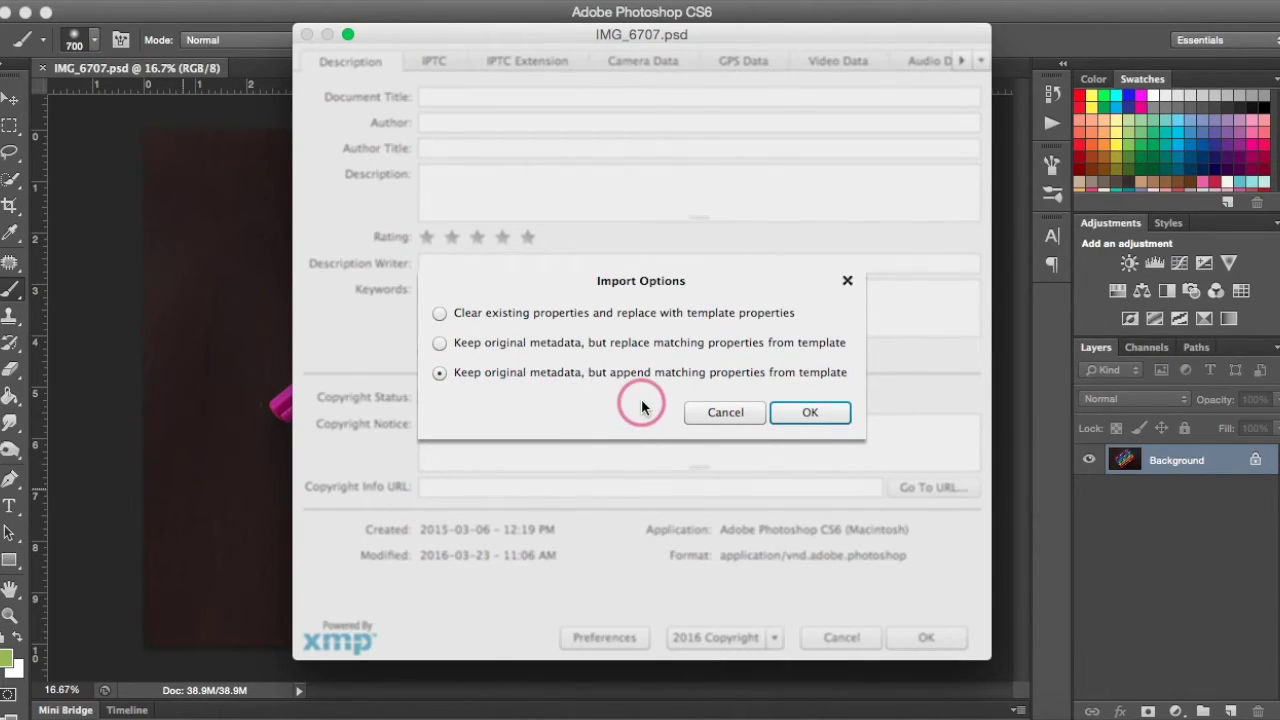
left_click(820, 410)
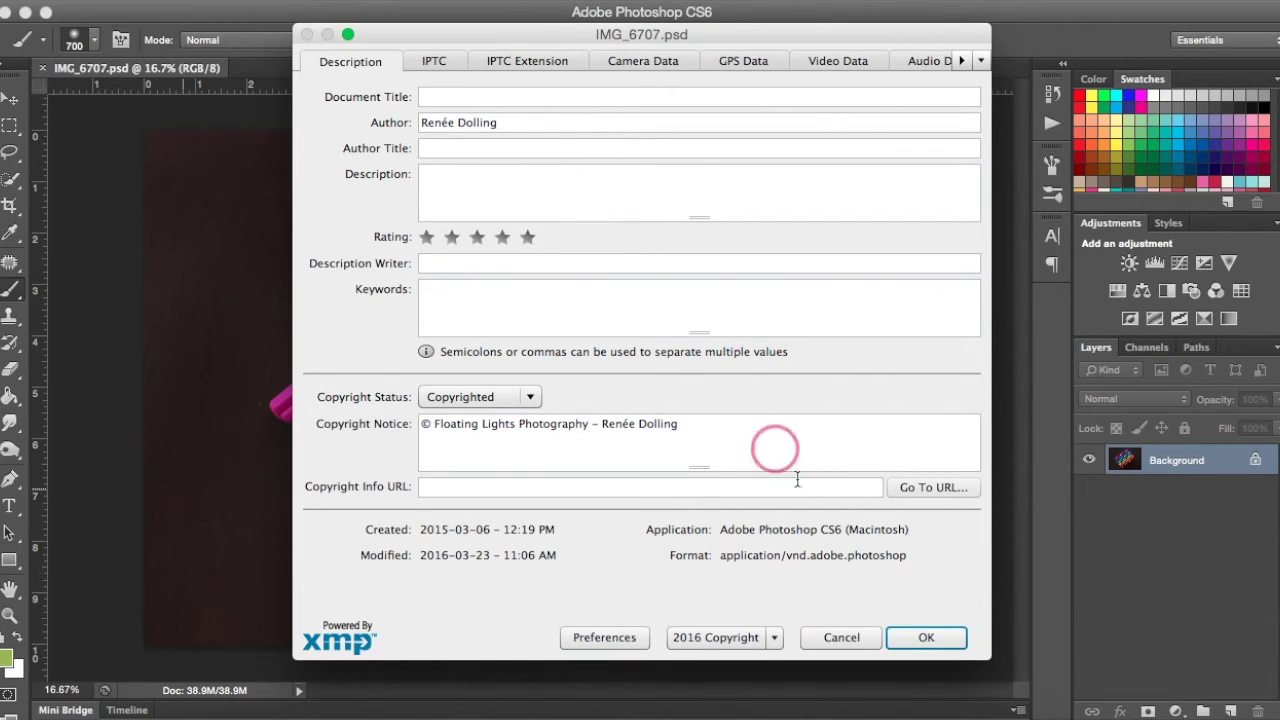
left_click(940, 640)
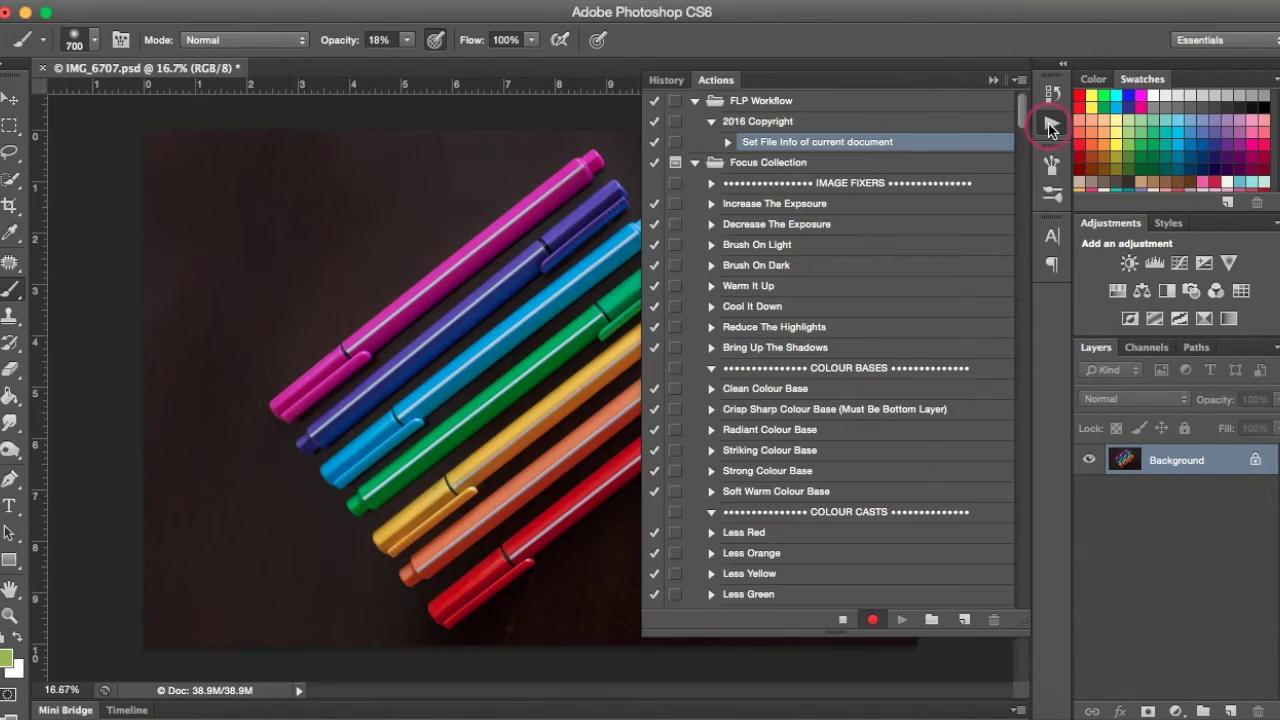
Stop recording the action and open IMG_8640.jpg from the Desktop
left_click(843, 619)
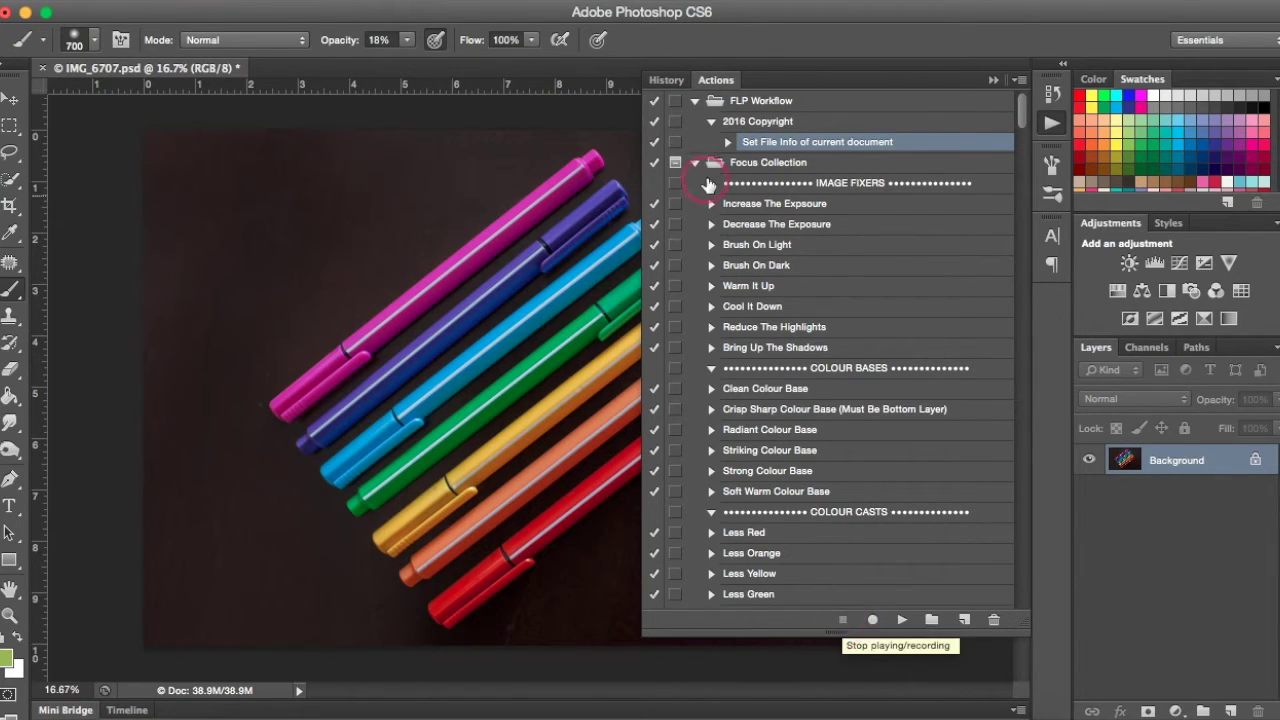
left_click(993, 80)
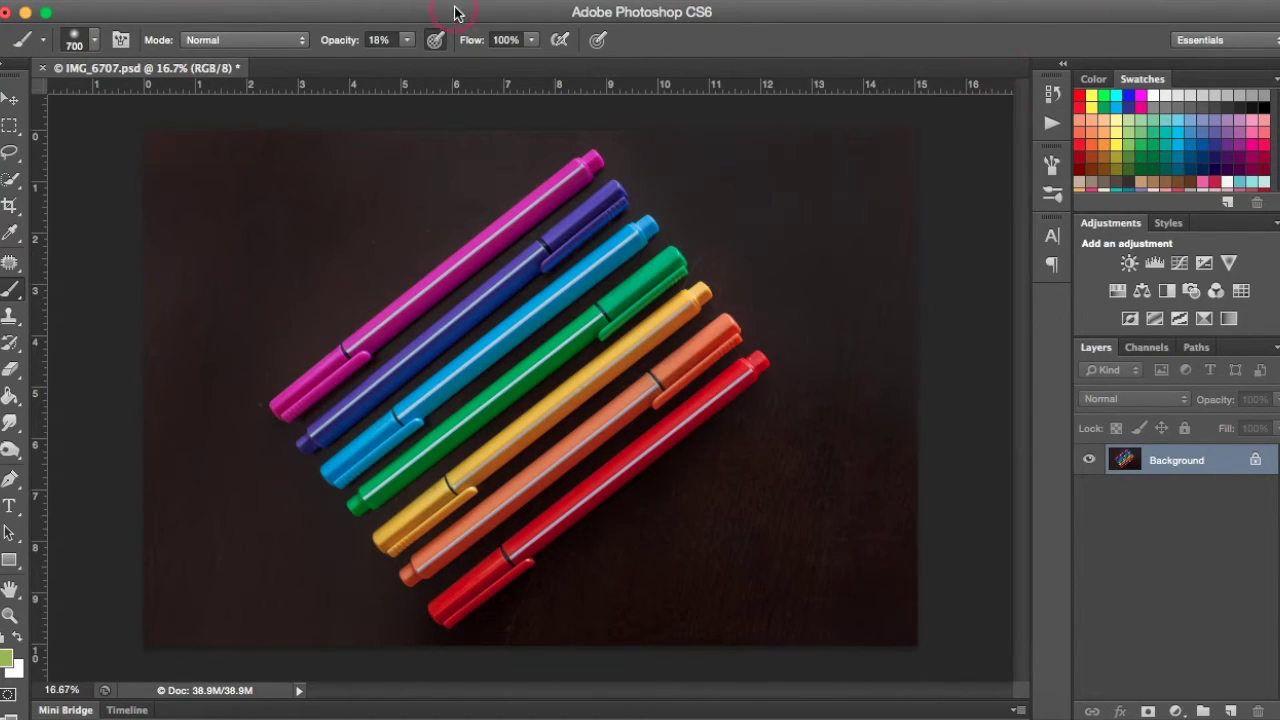
left_click(158, 2)
left_click(158, 38)
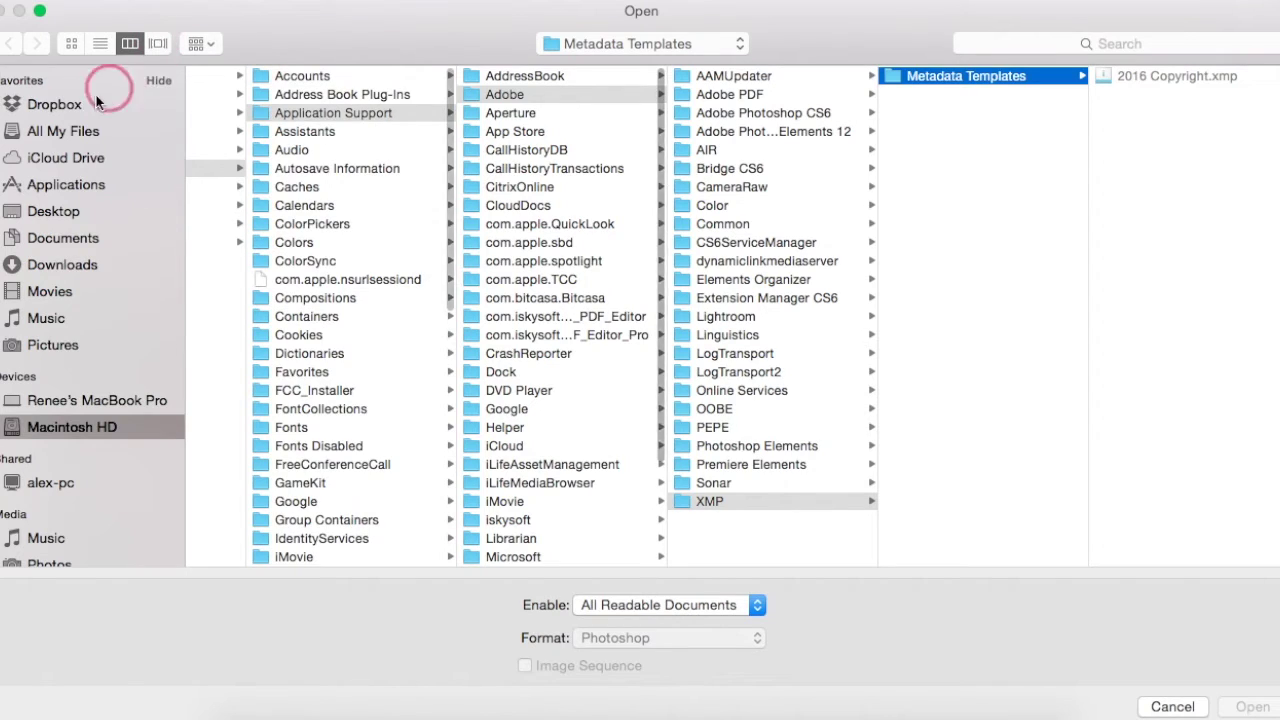
left_click(215, 256)
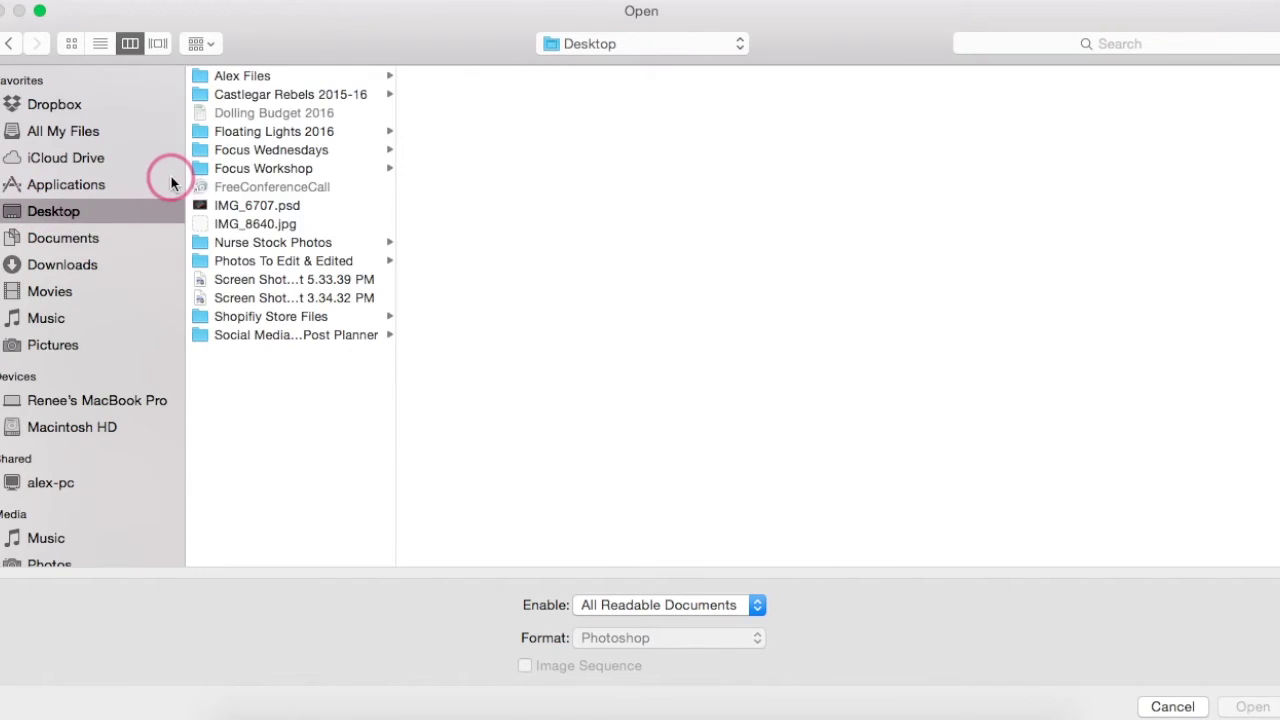
left_click(238, 226)
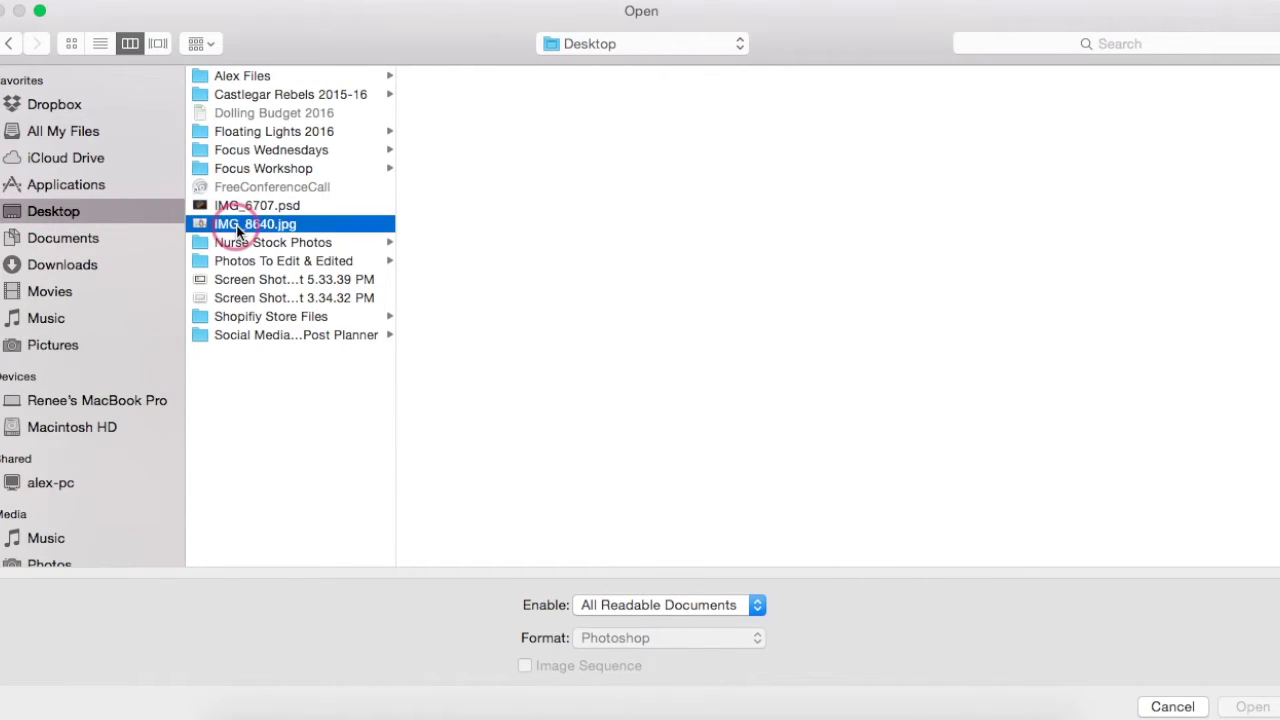
left_click(1252, 707)
left_click(137, 69)
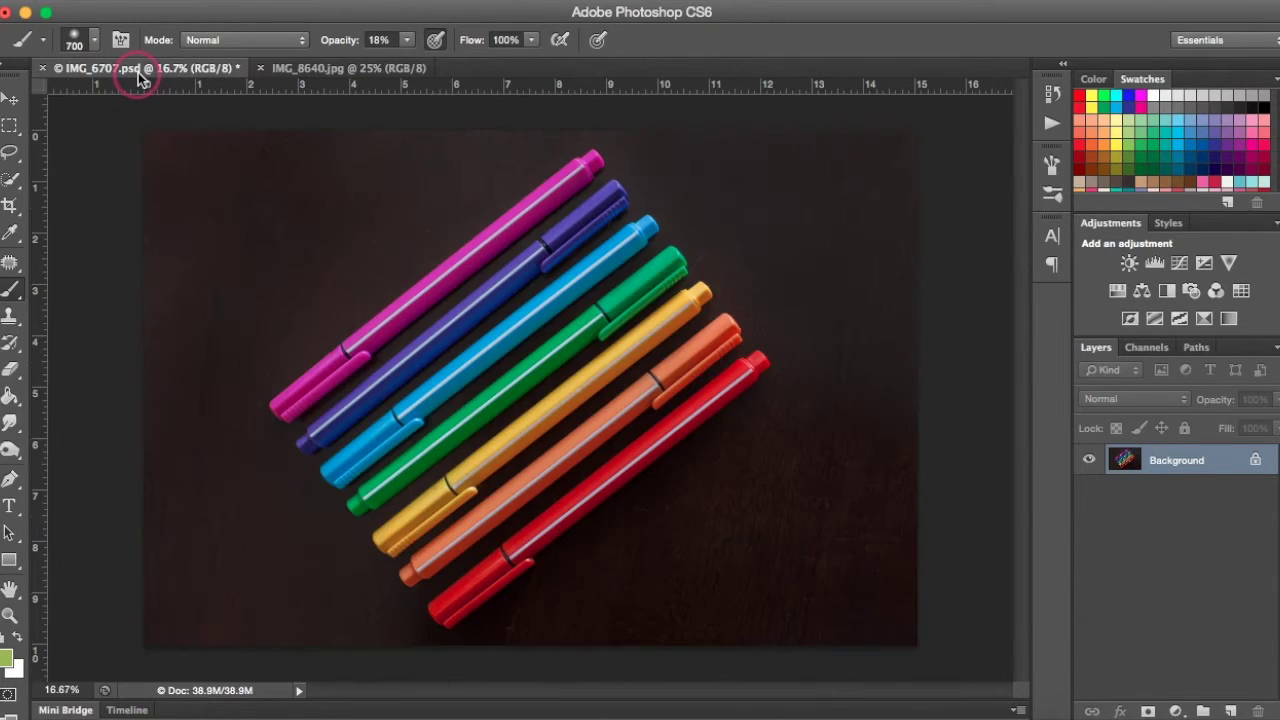
left_click(285, 69)
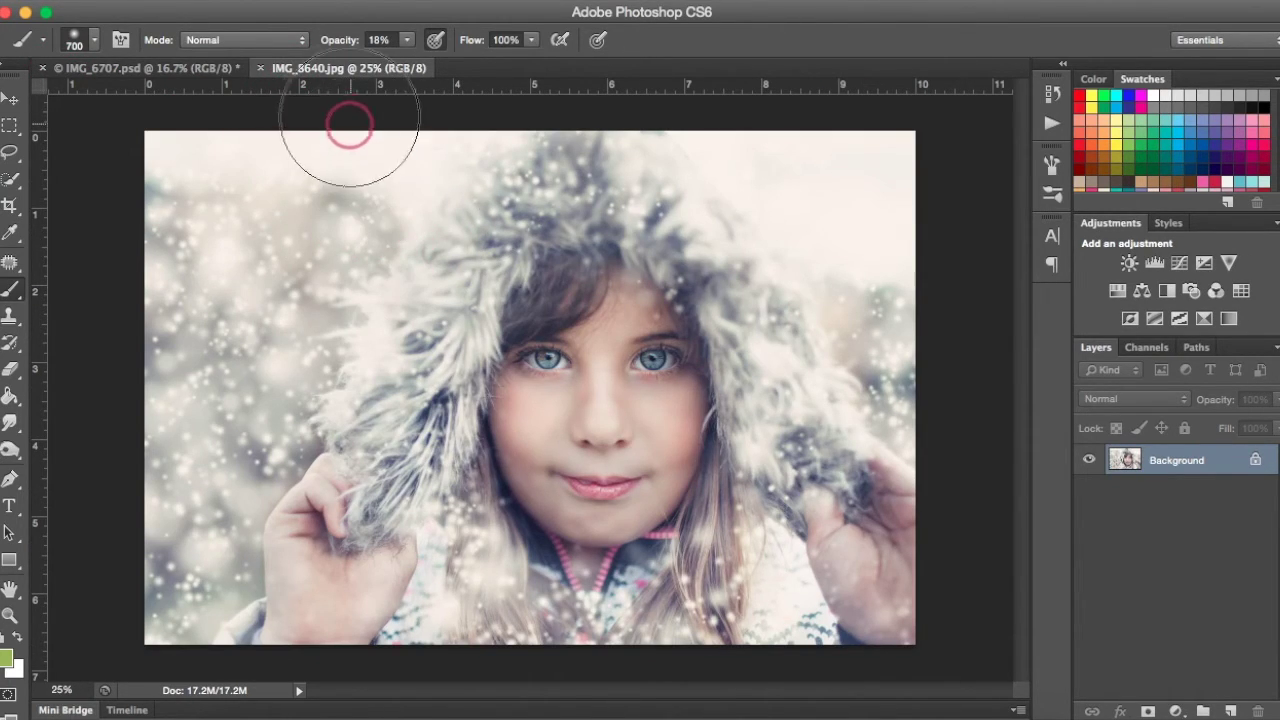
Play the 2016 Copyright action on IMG_8640.jpg
left_click(1050, 120)
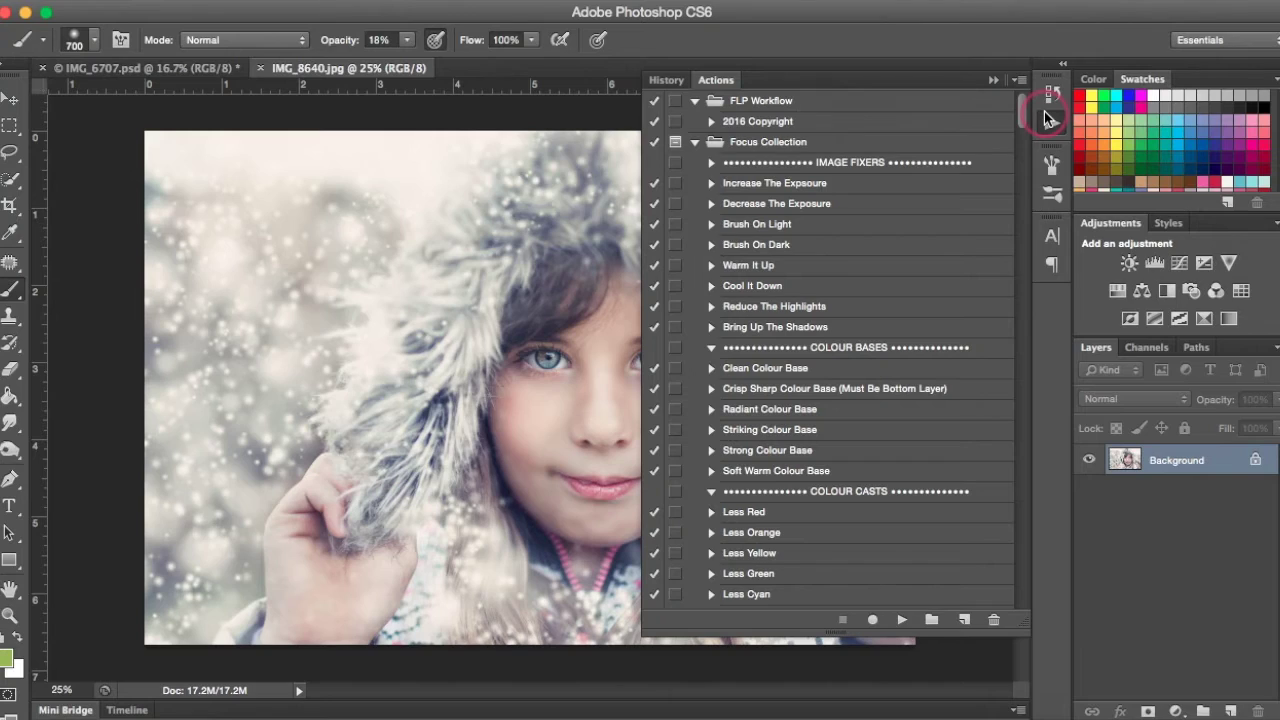
left_click(750, 122)
left_click(896, 622)
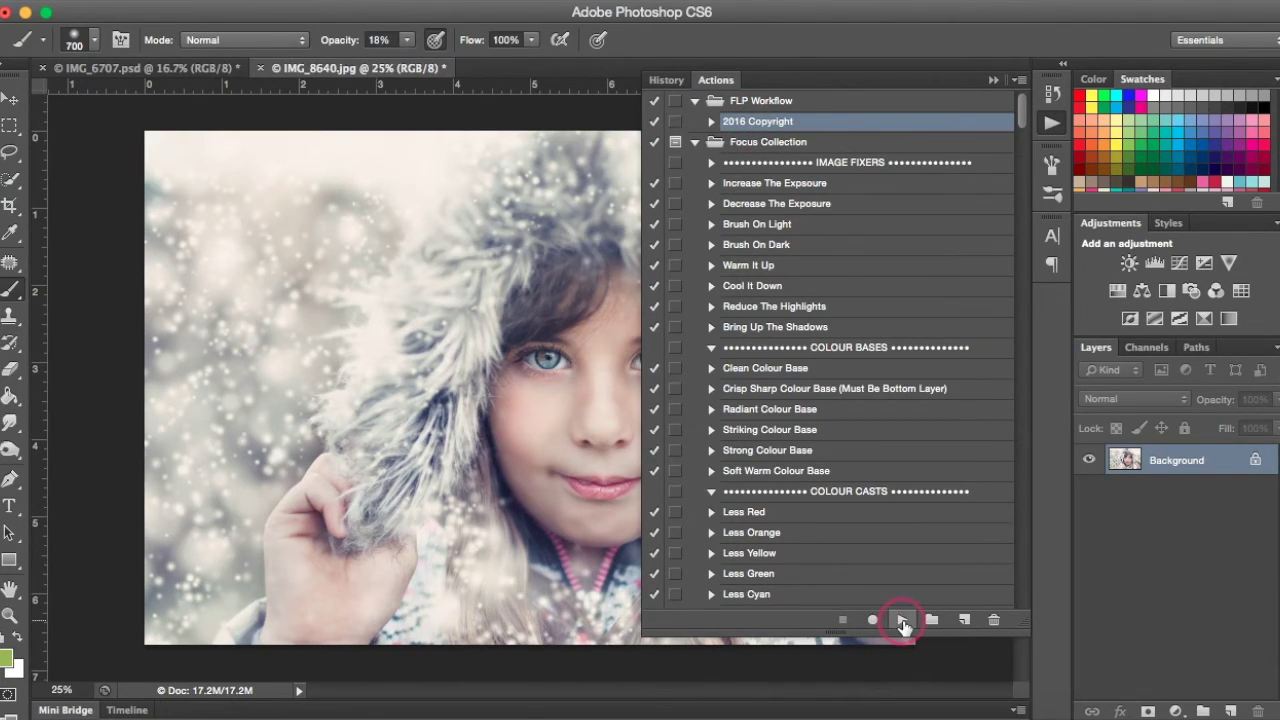
left_click(298, 95)
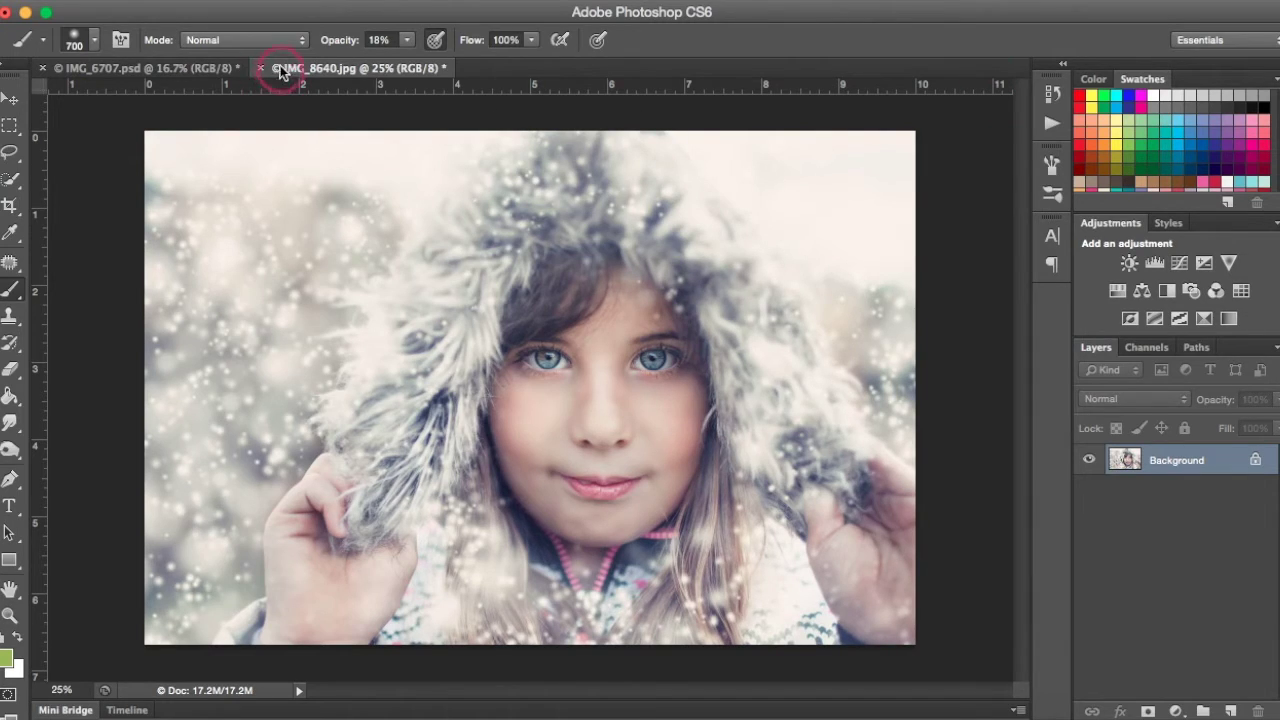